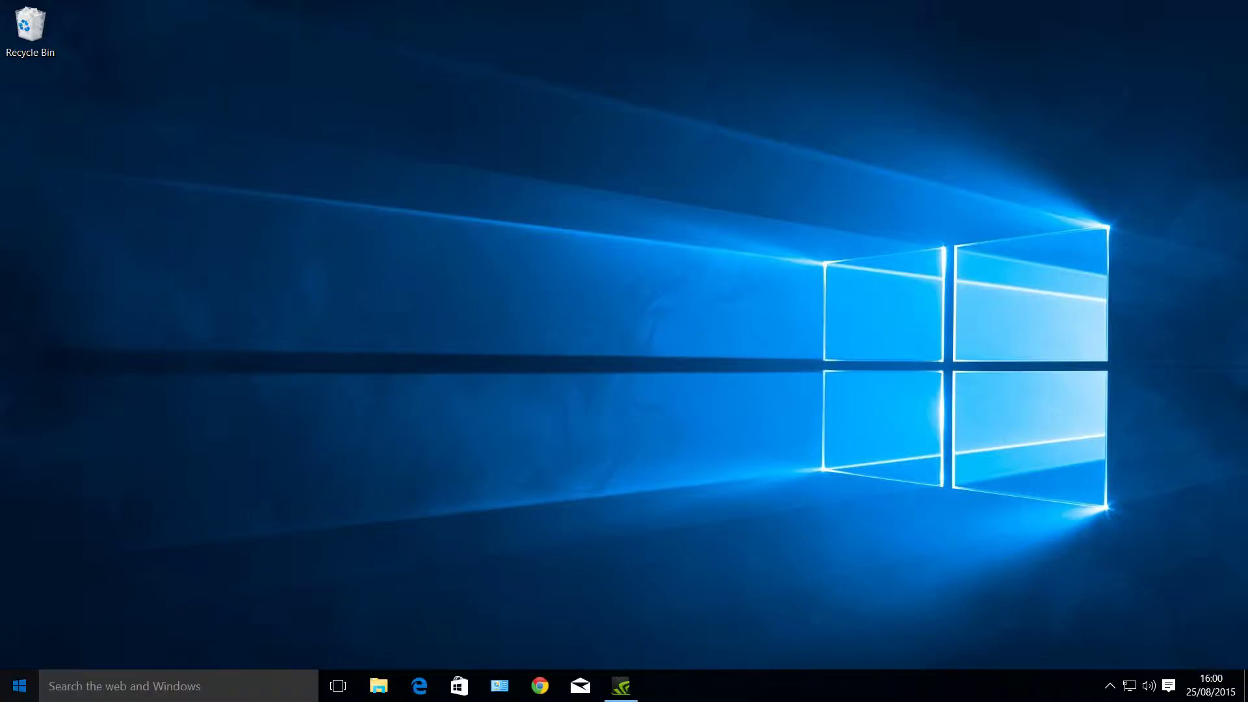
# Open the Start menu to bring the pinned NVIDIA Control Panel tile into view
pyautogui.click(21, 686)
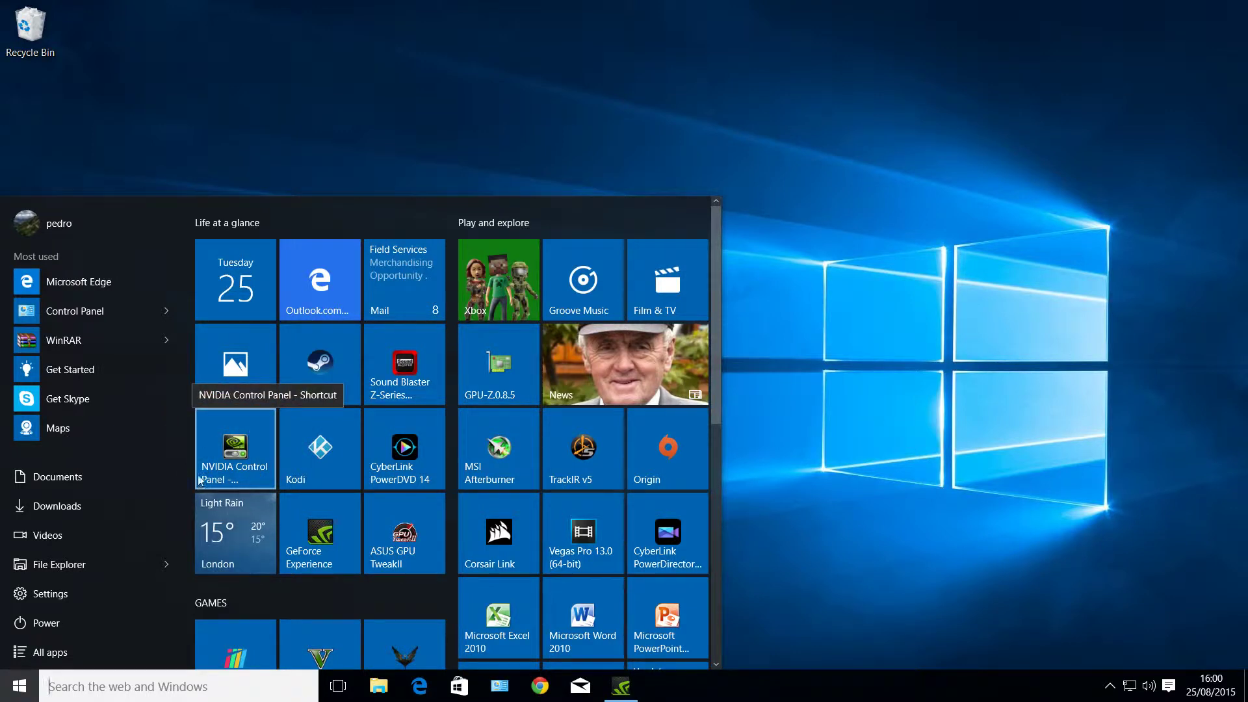
# Open the NVIDIA tile's file location, then start and abandon renaming the shortcut
pyautogui.rightClick(238, 443)
pyautogui.click(307, 578)
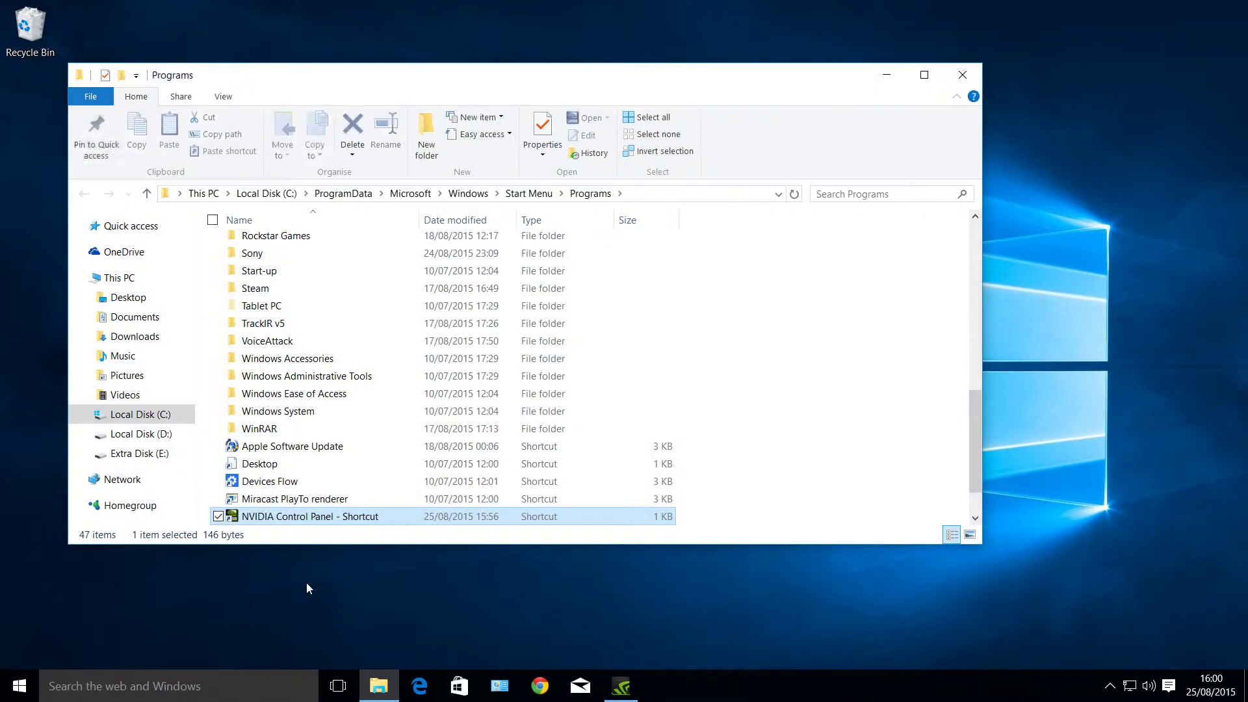
pyautogui.rightClick(334, 517)
pyautogui.click(377, 481)
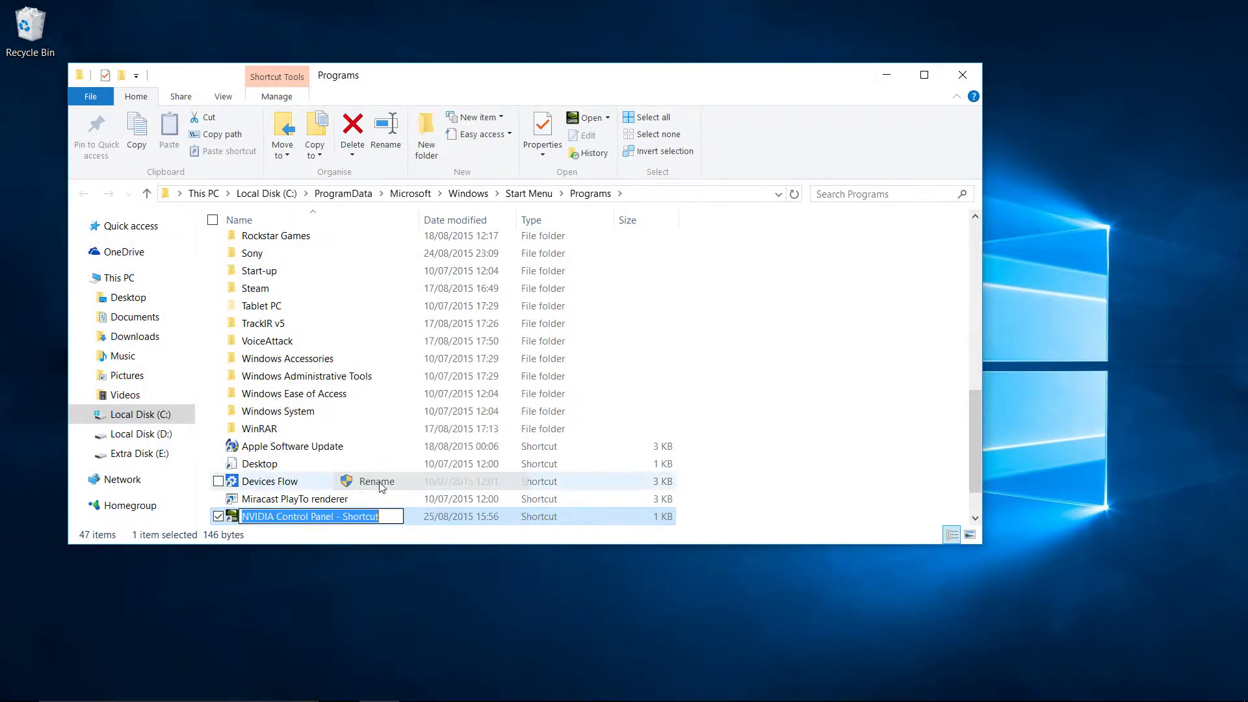
pyautogui.click(307, 517)
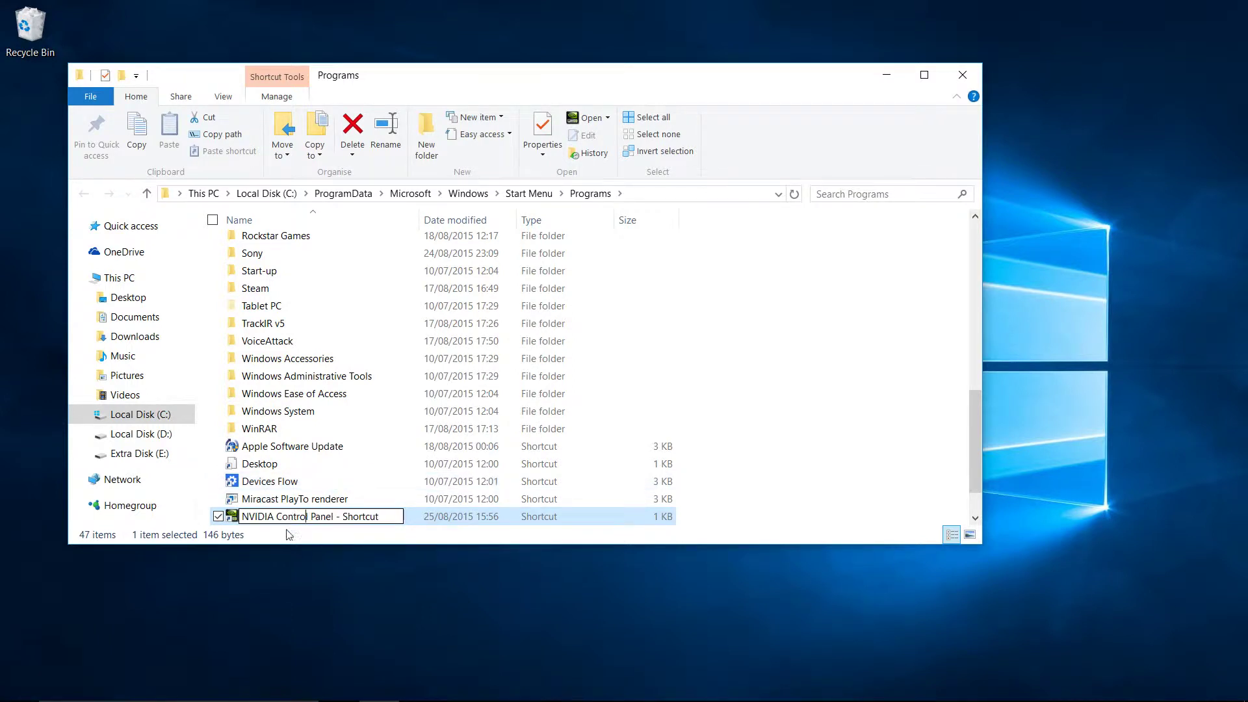
pyautogui.click(288, 536)
# Delete the NVIDIA Control Panel shortcut to the Recycle Bin and close the Programs folder
pyautogui.rightClick(286, 516)
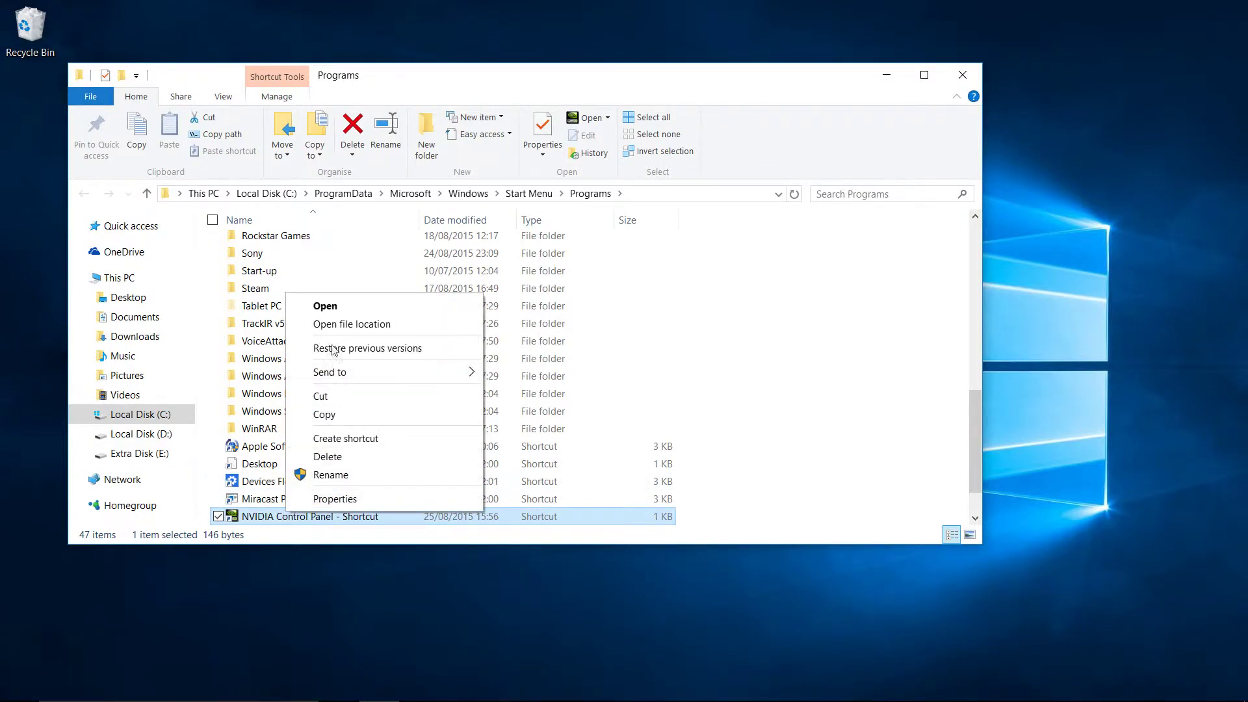
pyautogui.click(329, 457)
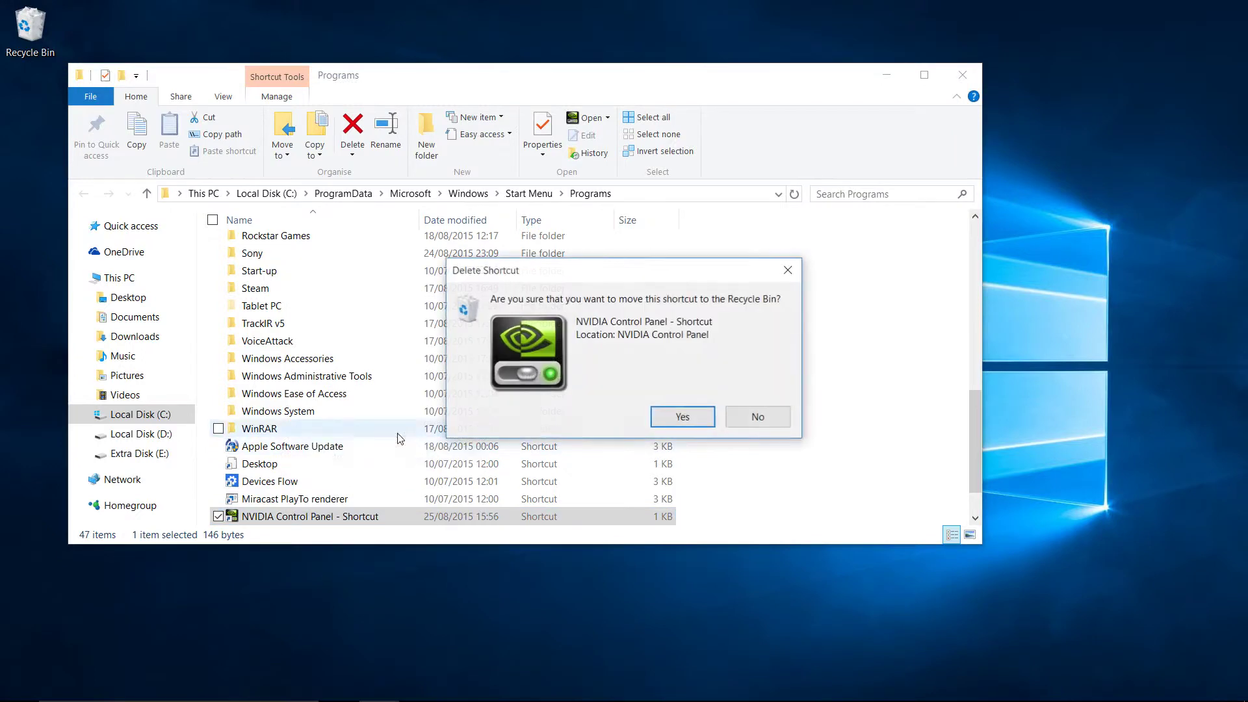
pyautogui.click(664, 411)
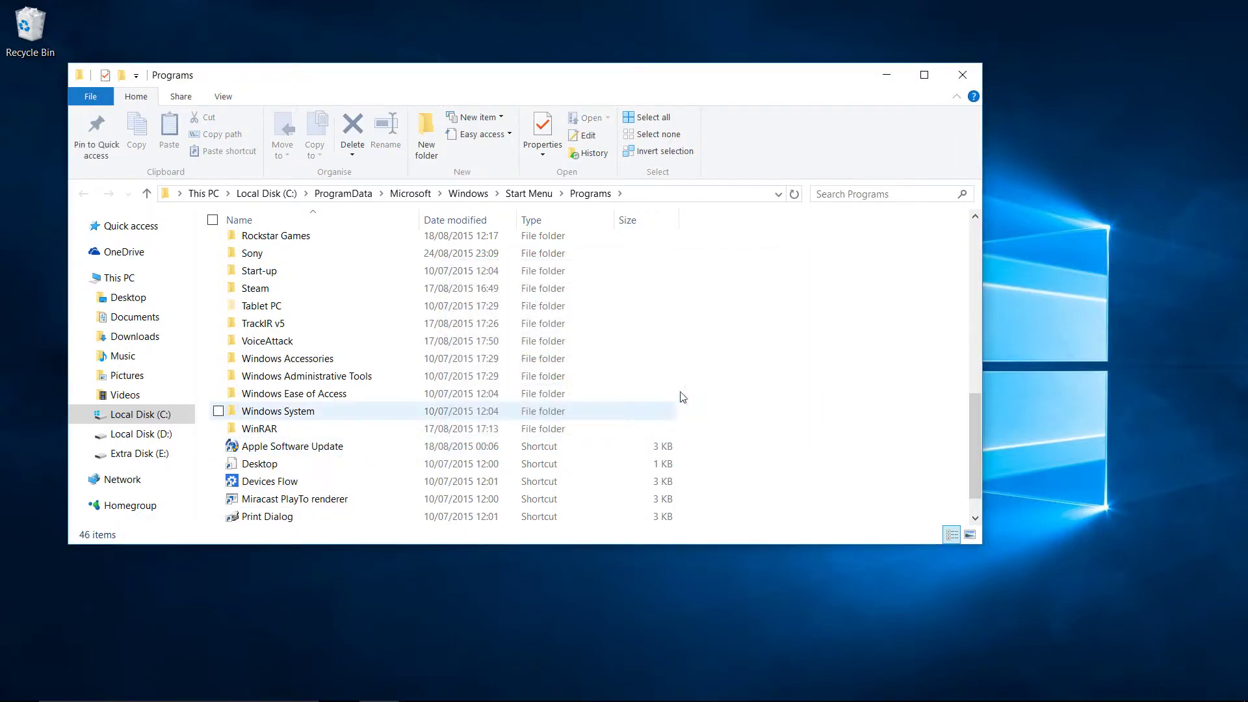
pyautogui.click(969, 81)
# Browse the Start menu's alphabetical All apps list
pyautogui.click(20, 694)
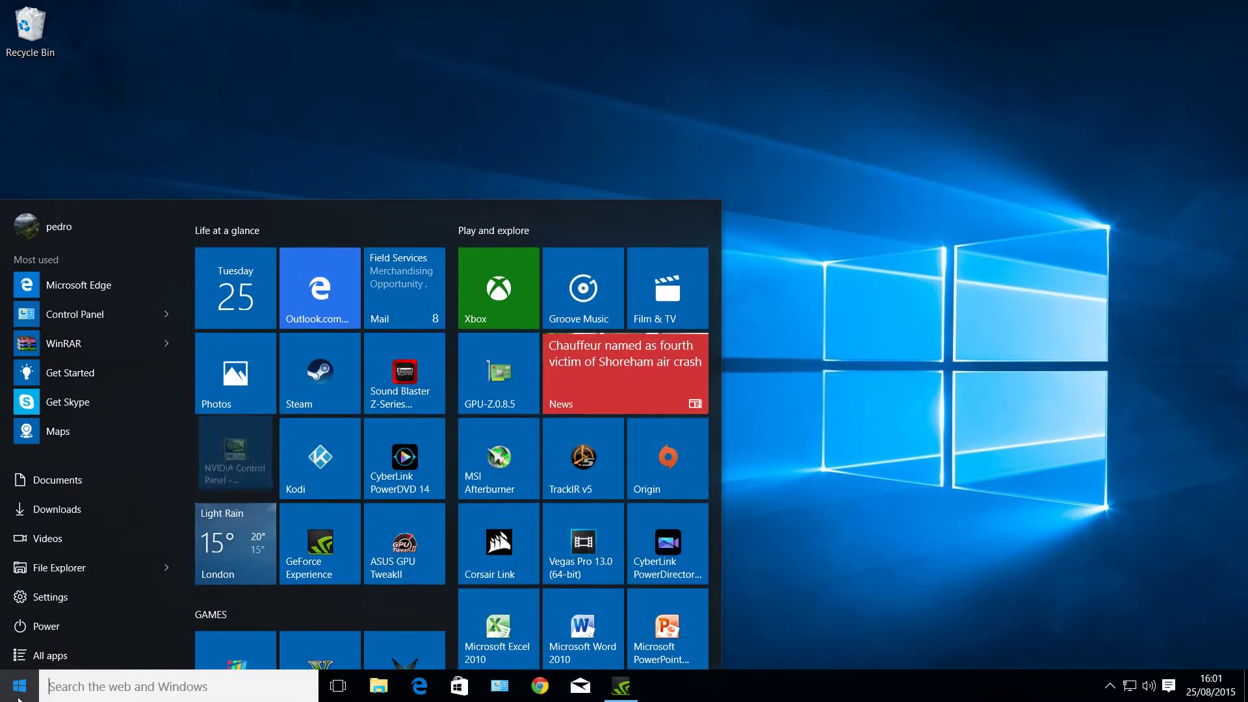
pyautogui.click(12, 655)
pyautogui.scroll(-5, 109, 601)
pyautogui.scroll(-5, 109, 602)
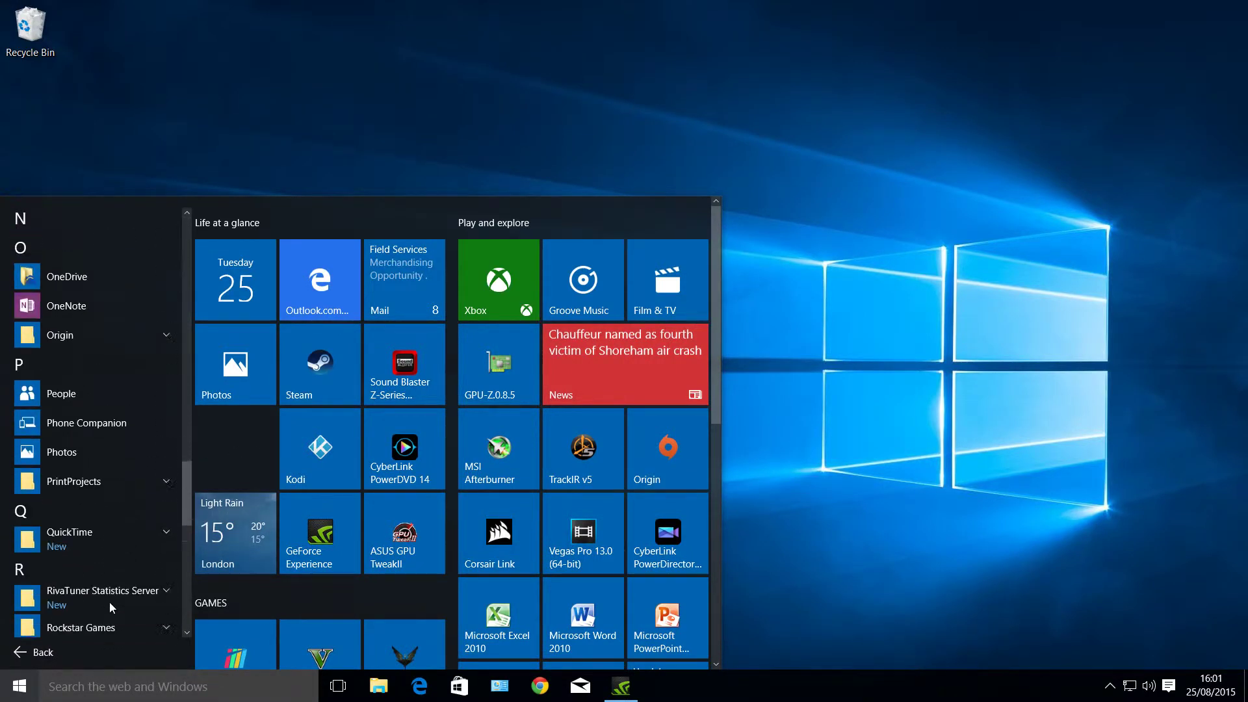
pyautogui.click(382, 225)
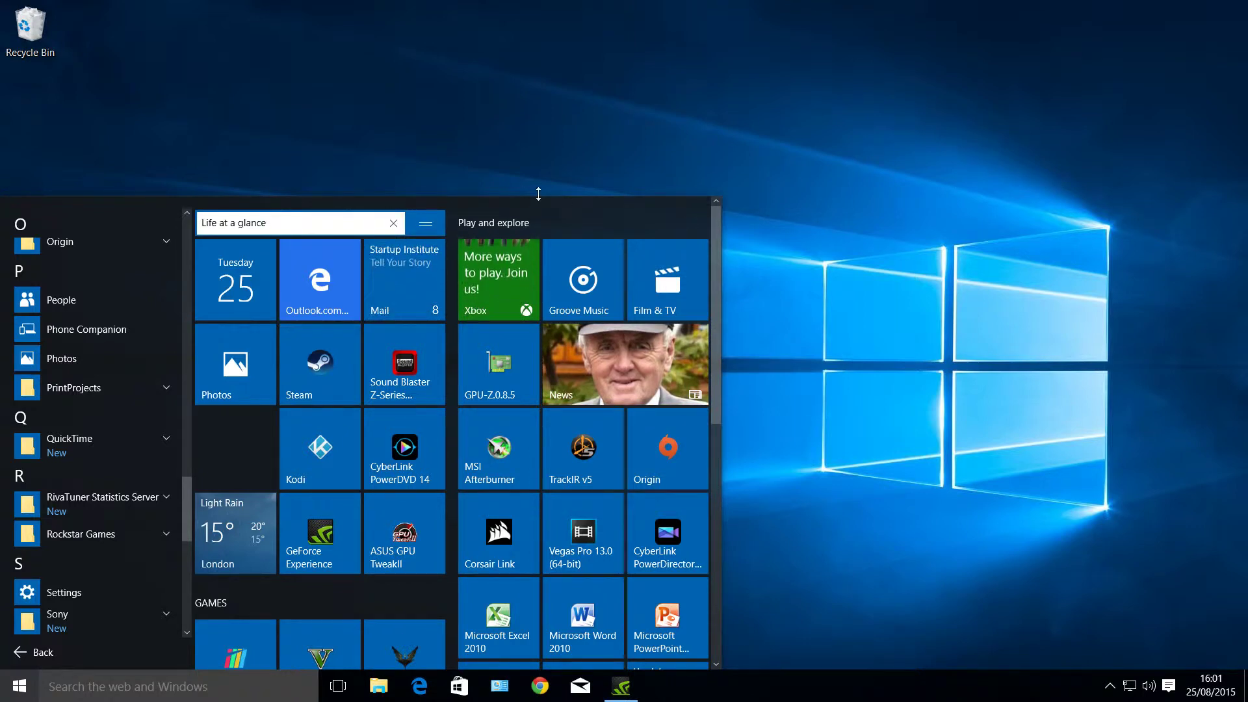
# Close Start and search Windows for 'contro'
pyautogui.click(454, 169)
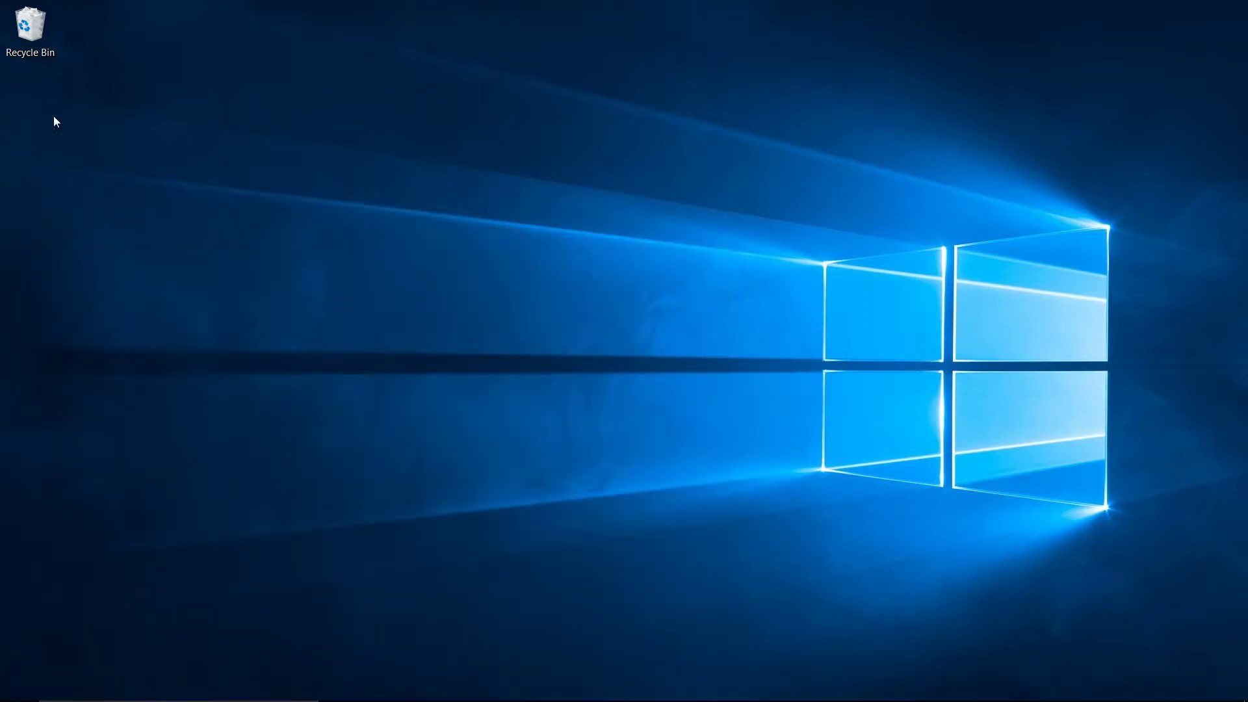
pyautogui.click(121, 693)
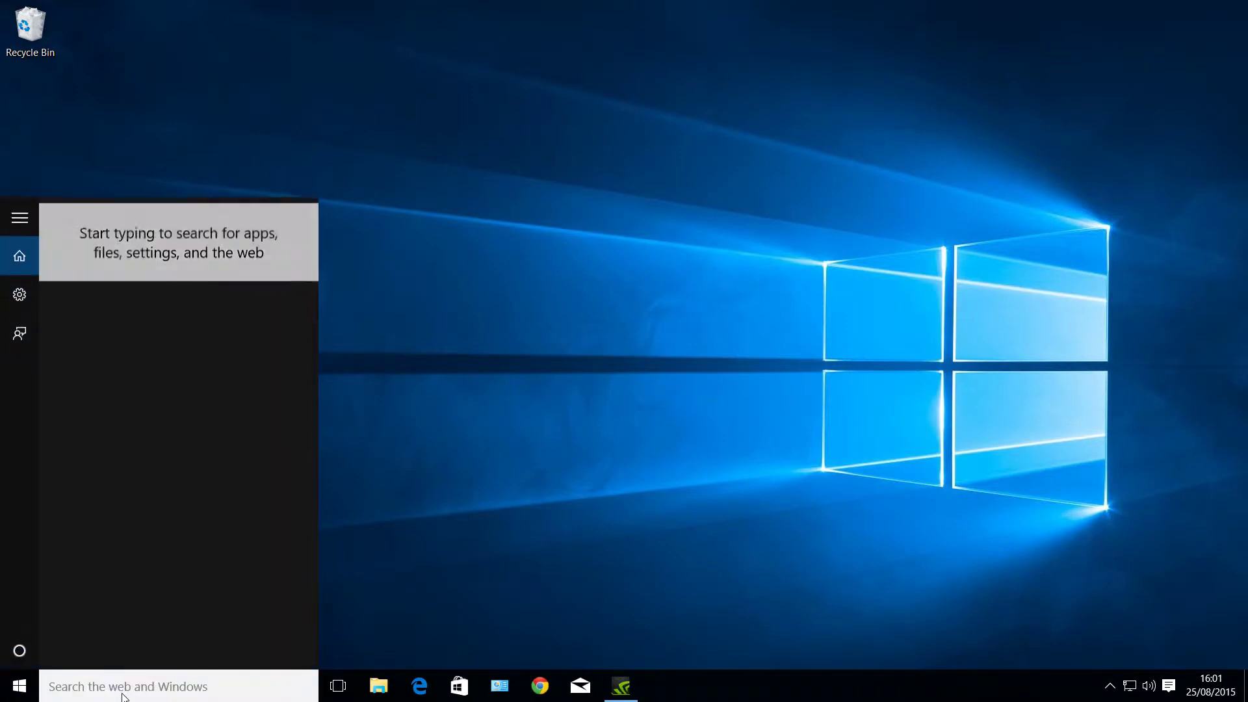
pyautogui.write('co')
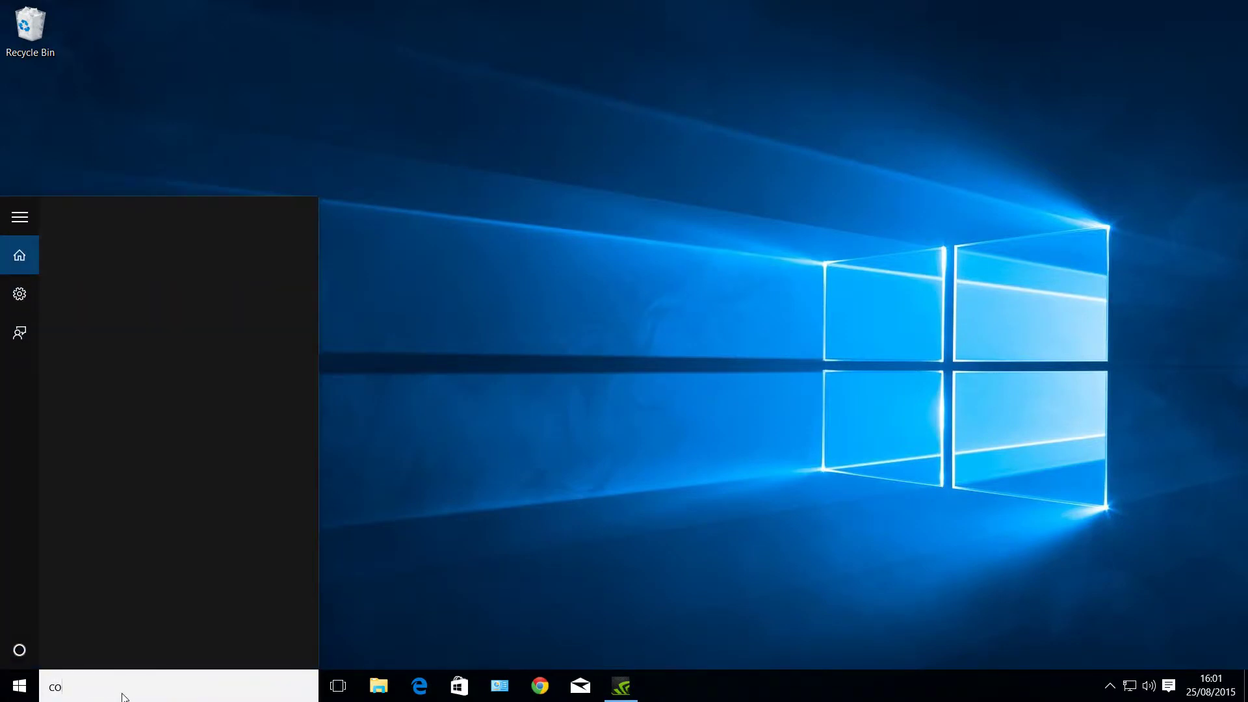
pyautogui.write('ntro')
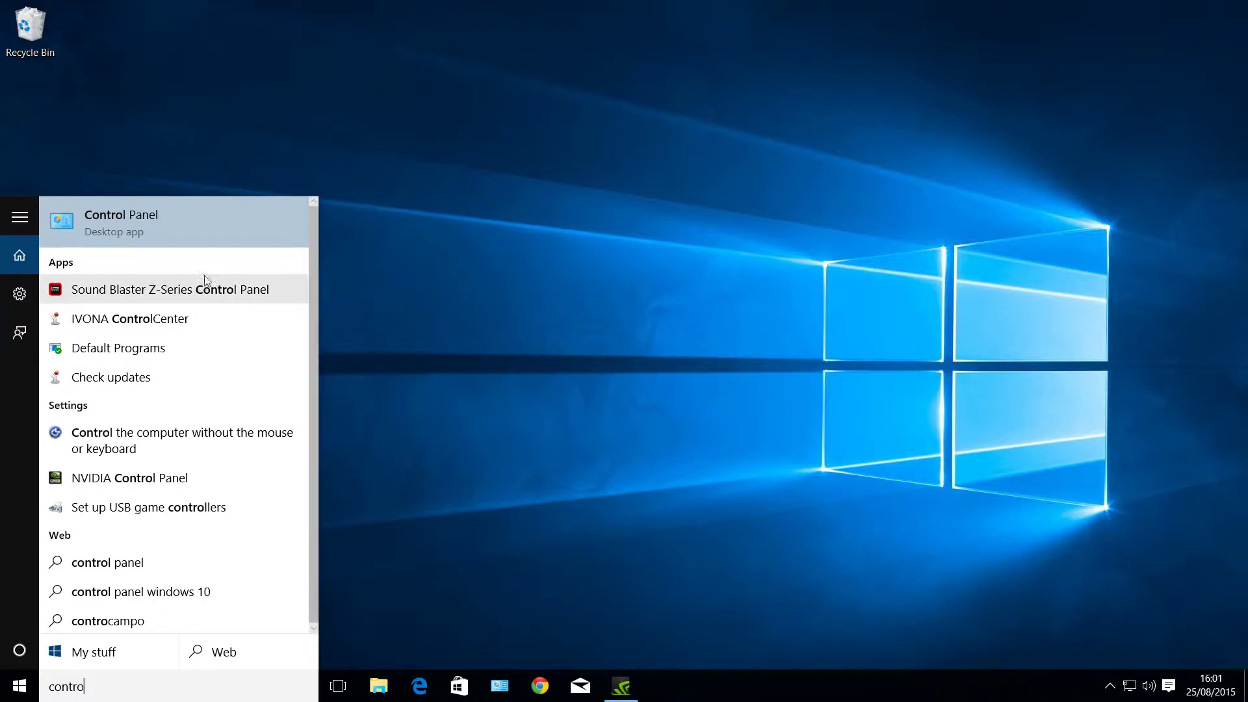
# Open Control Panel, switch to All Control Panel Items, and launch NVIDIA Control Panel
pyautogui.click(150, 235)
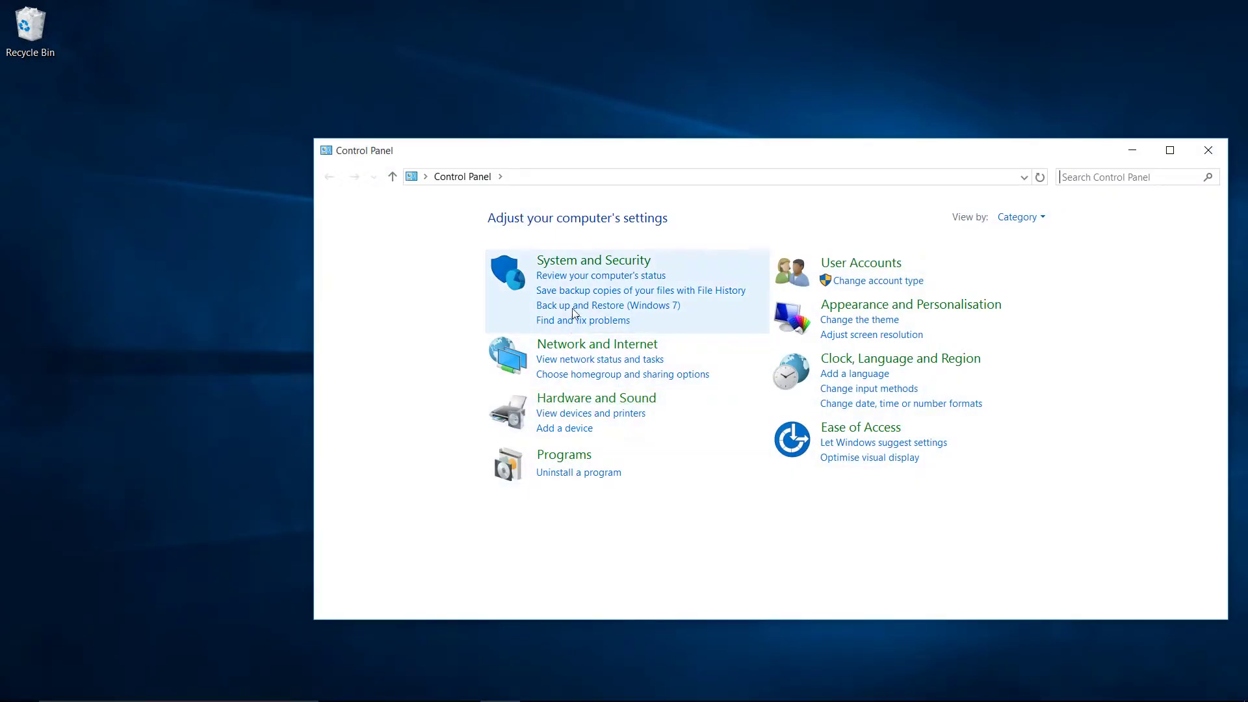
pyautogui.click(500, 178)
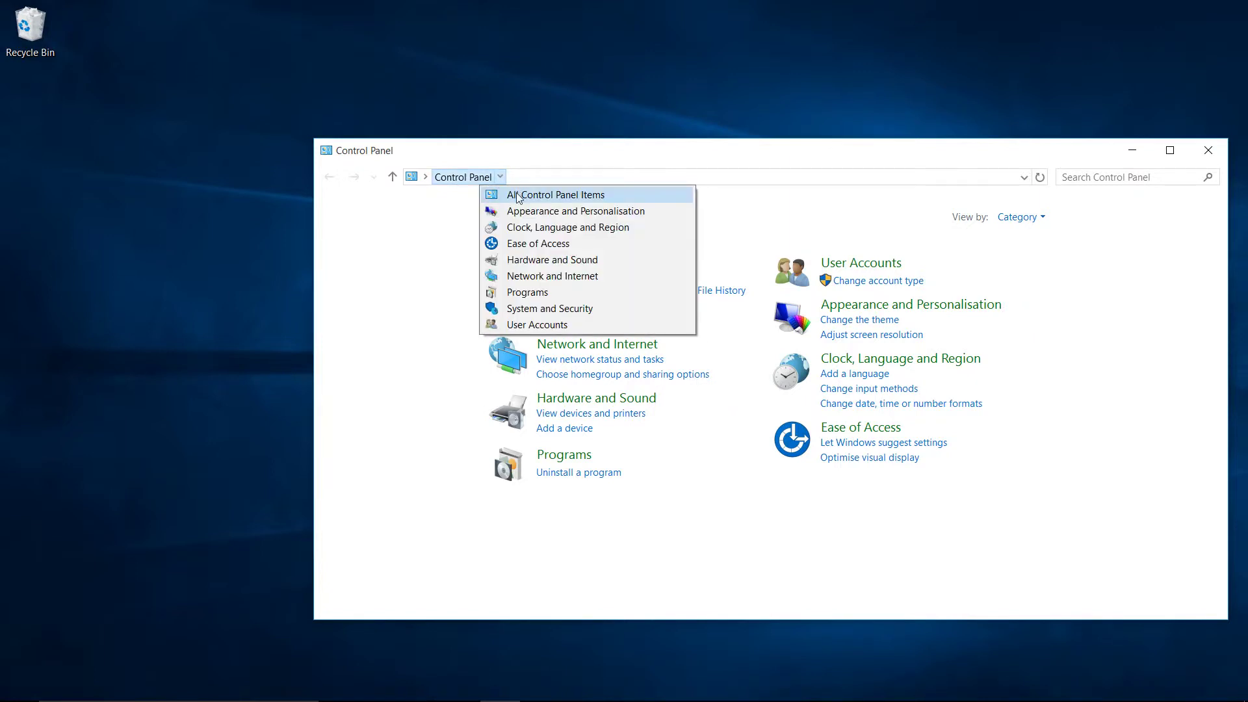
pyautogui.click(517, 197)
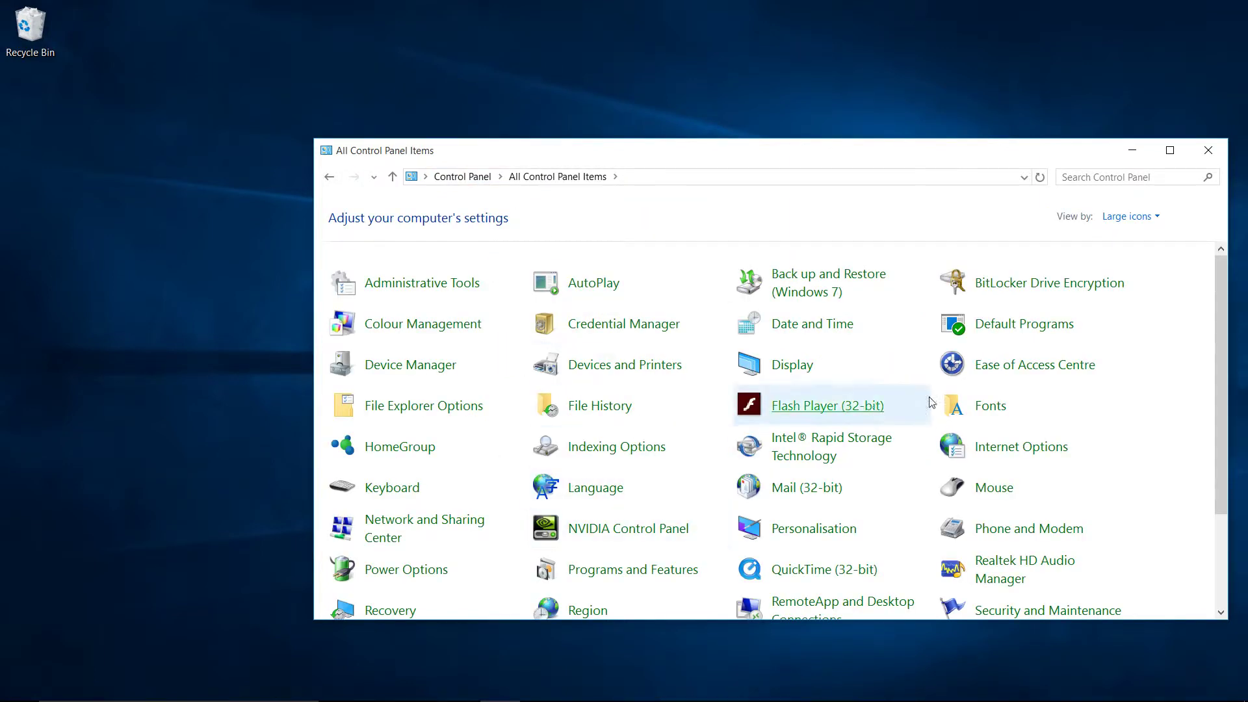
pyautogui.scroll(-1, 637, 481)
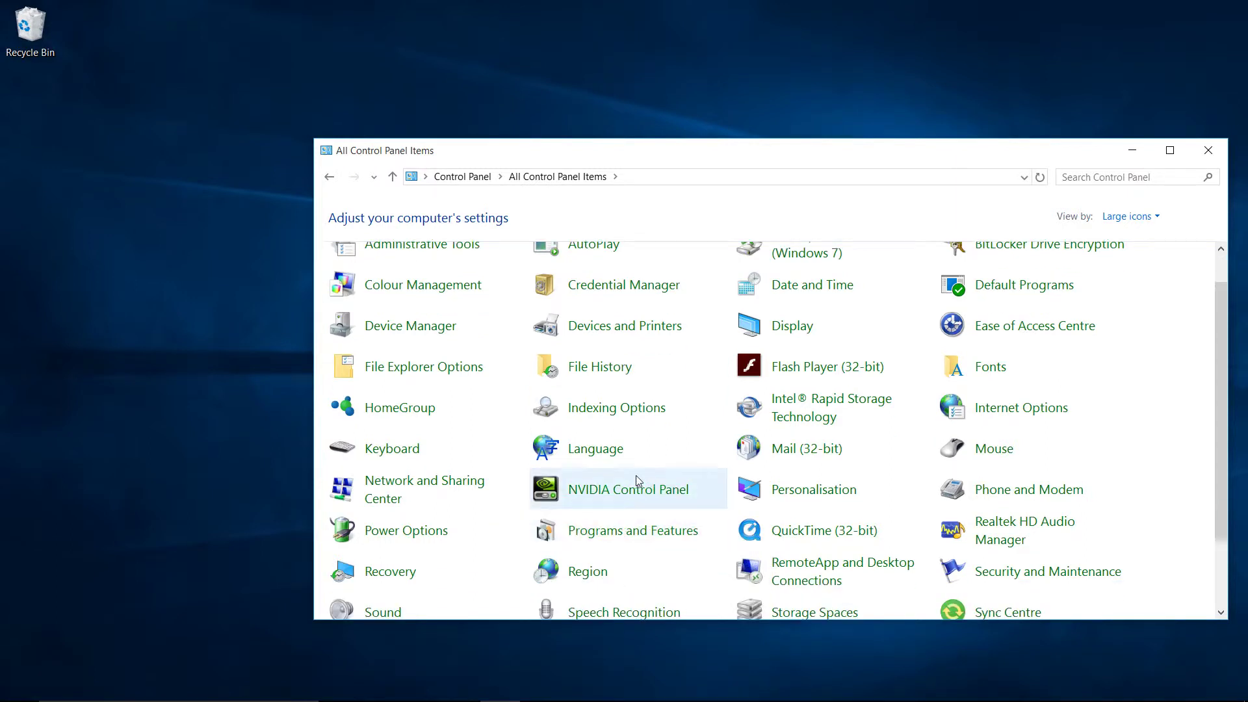
pyautogui.click(590, 501)
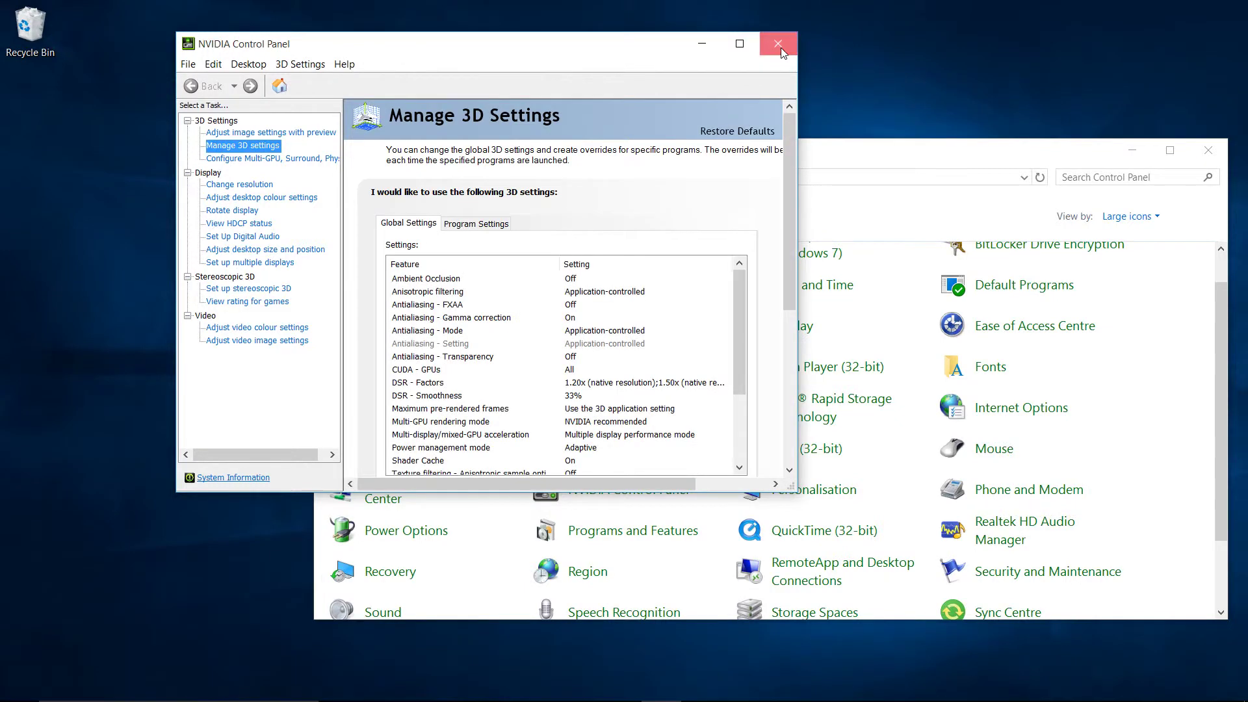
# Close NVIDIA Control Panel and create a desktop shortcut to its Control Panel item
pyautogui.click(778, 44)
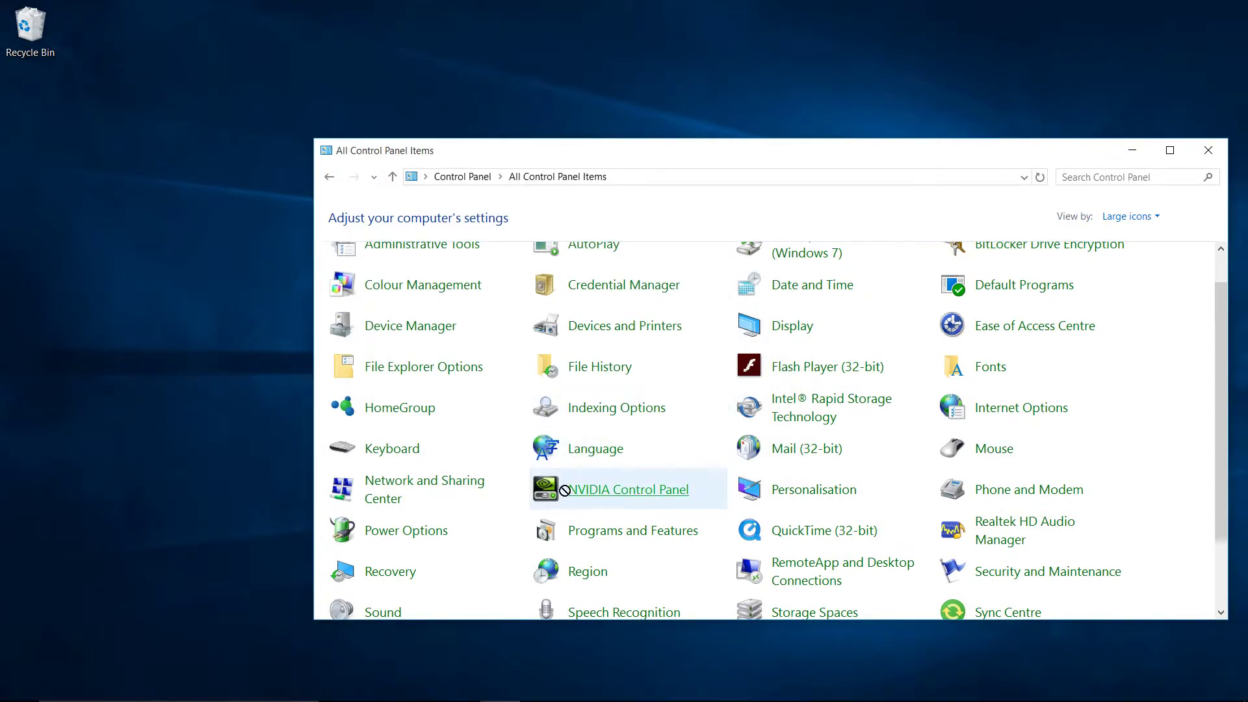
pyautogui.moveTo(533, 491); pyautogui.dragTo(95, 501)
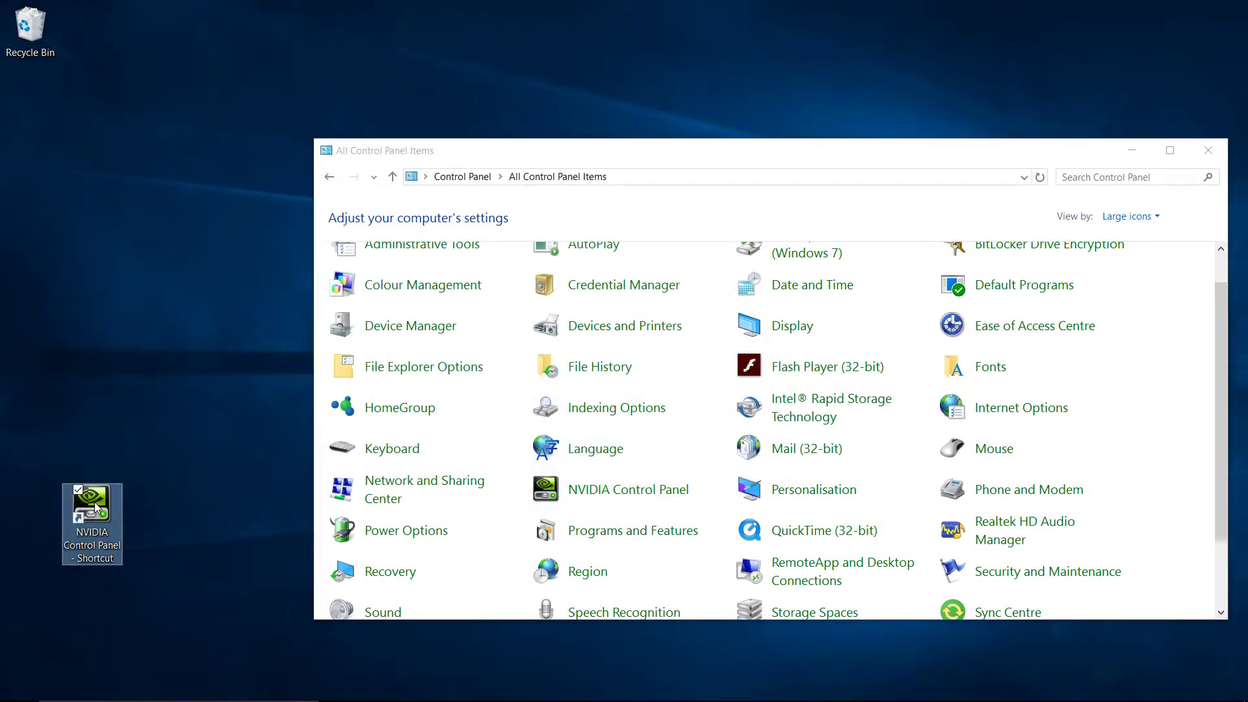
pyautogui.rightClick(567, 479)
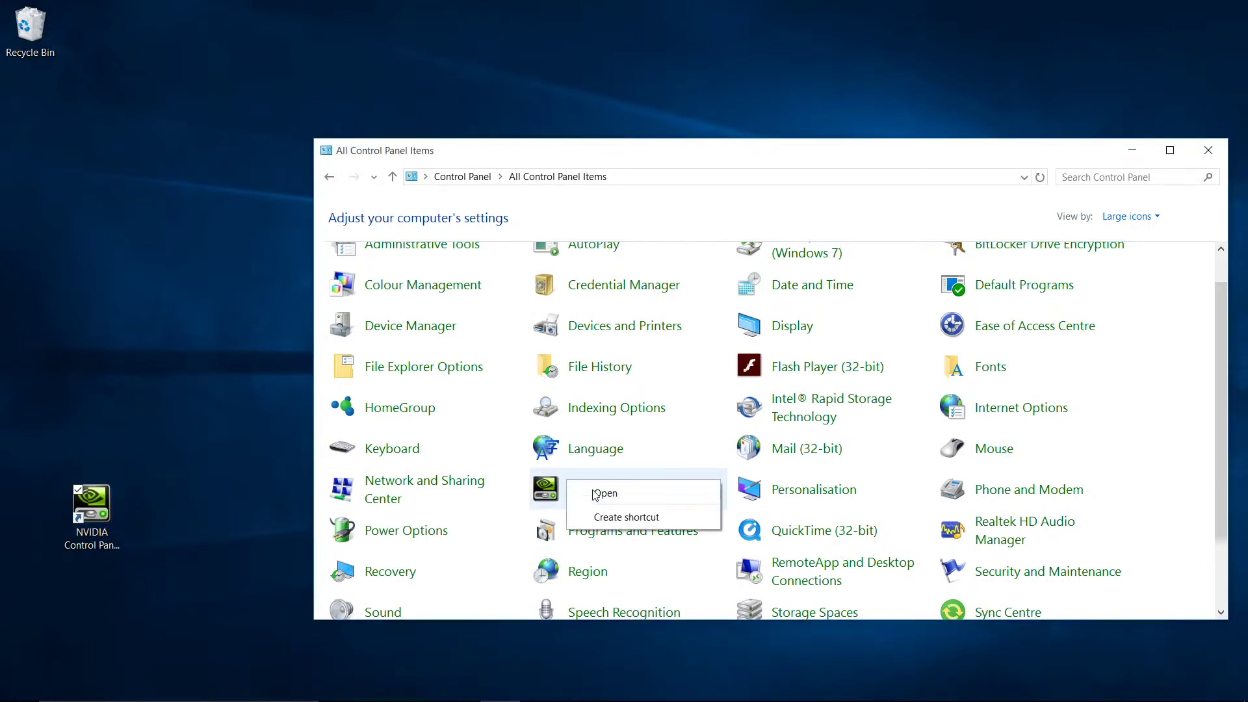
pyautogui.click(628, 521)
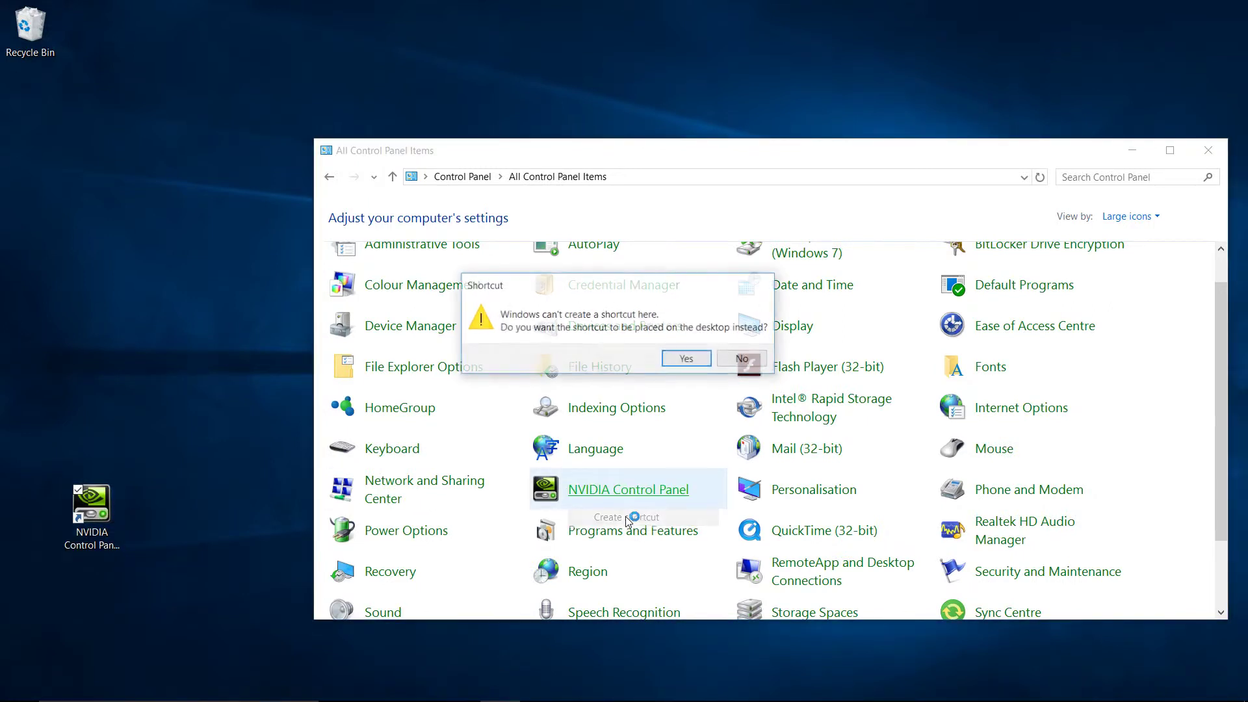
pyautogui.click(685, 367)
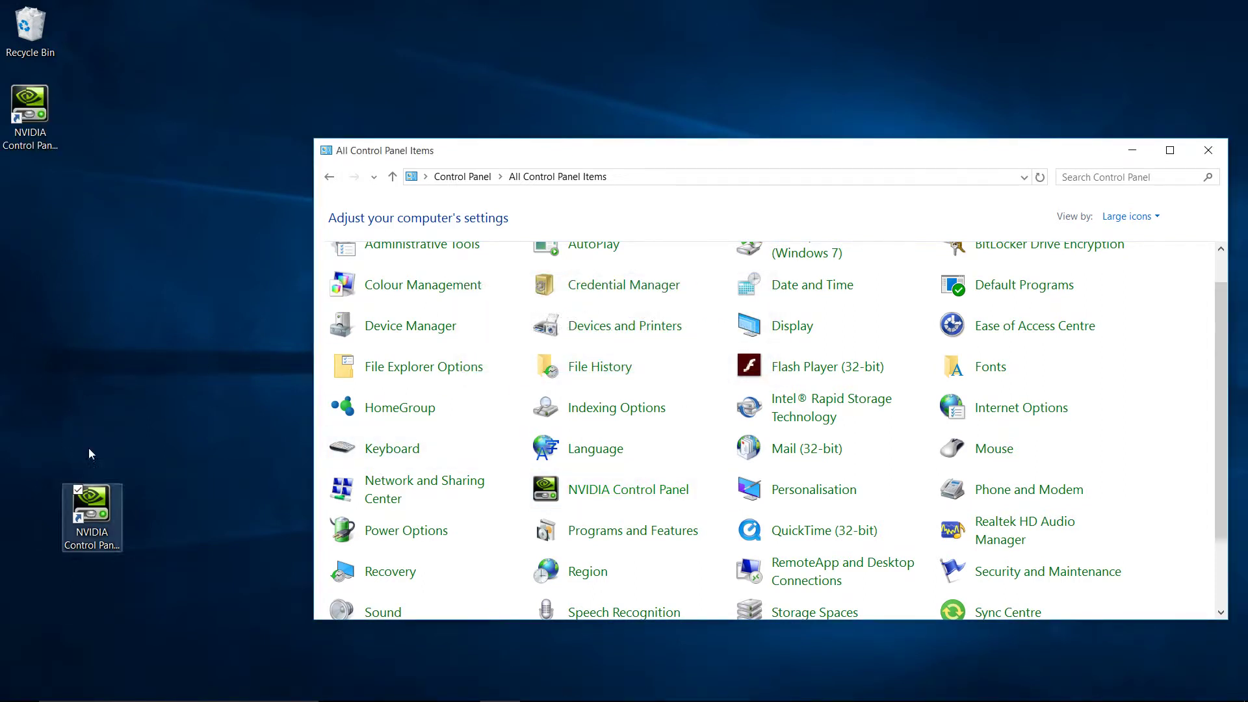
# Delete the duplicate NVIDIA shortcut from the desktop and close Control Panel
pyautogui.rightClick(43, 110)
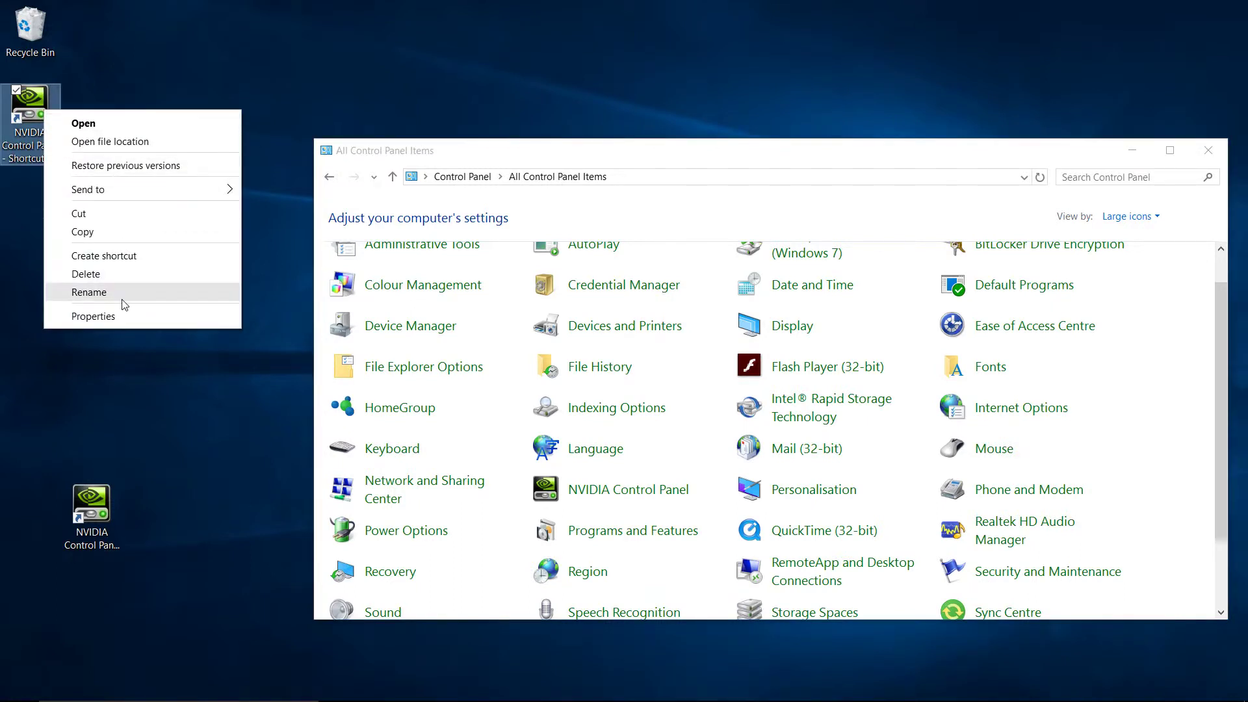
pyautogui.click(119, 275)
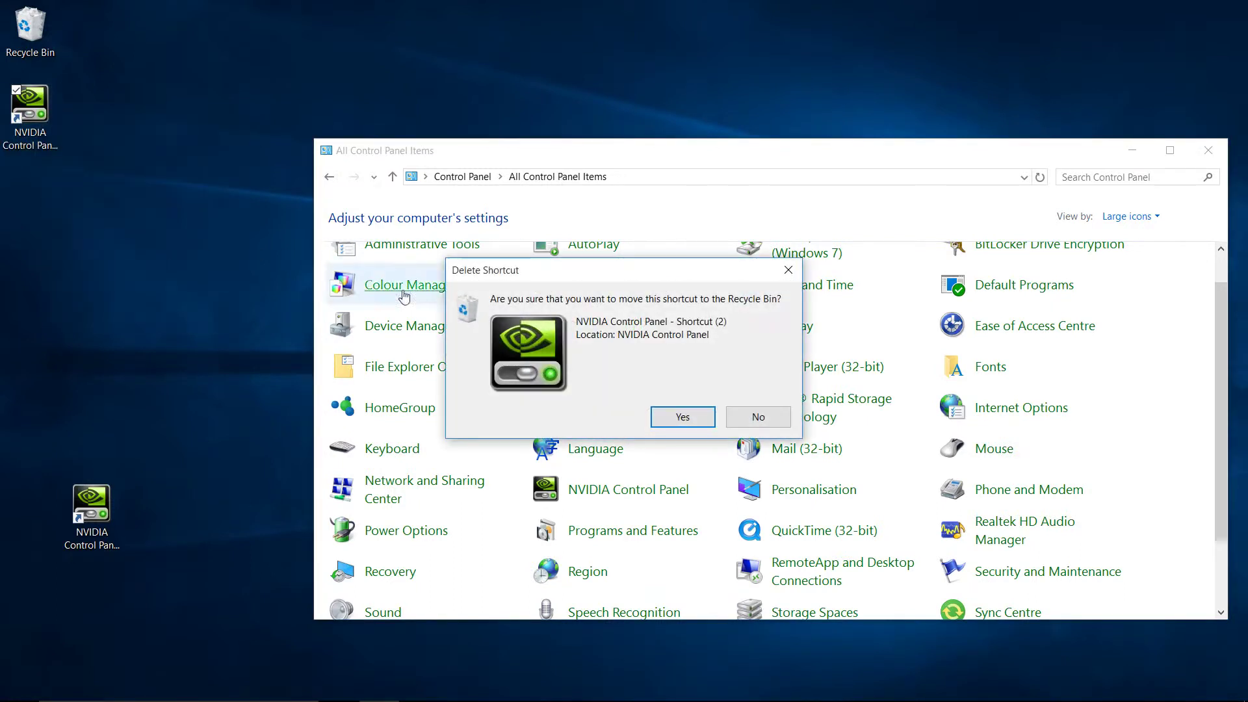
pyautogui.click(680, 417)
pyautogui.click(1208, 149)
# Open File Explorer and go to the ProgramData folder on Local Disk (C:)
pyautogui.moveTo(416, 698)
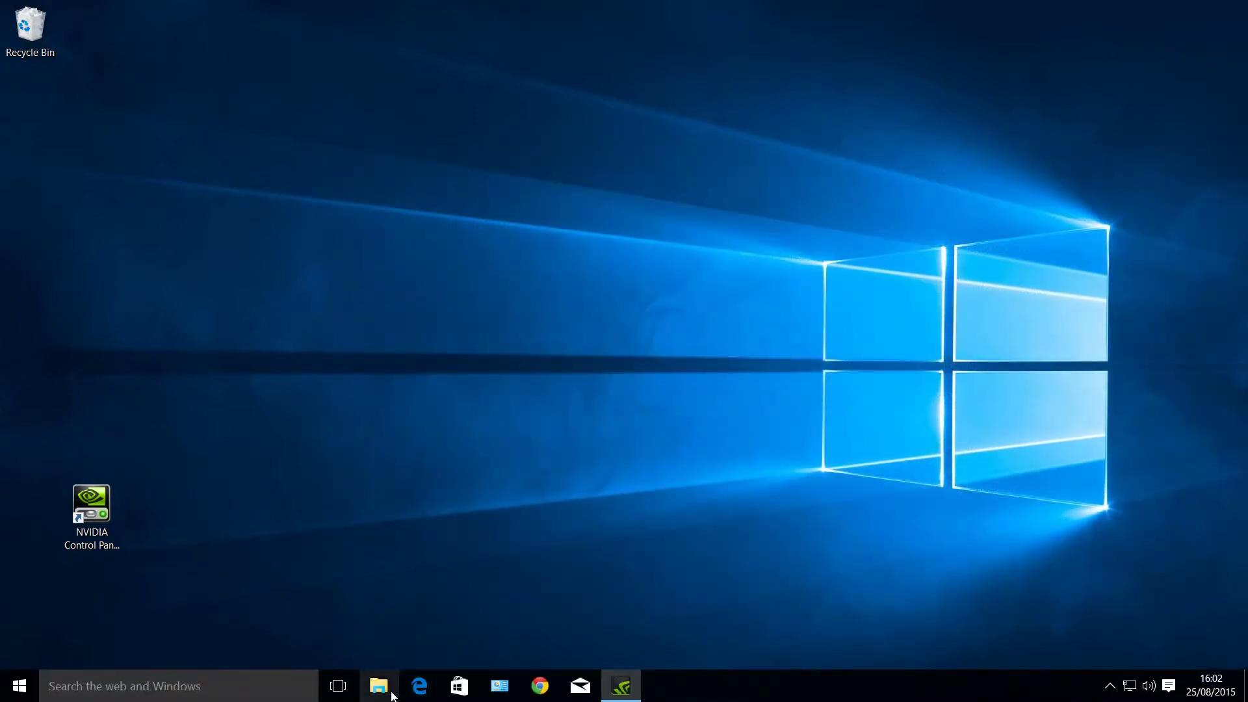
pyautogui.click(379, 685)
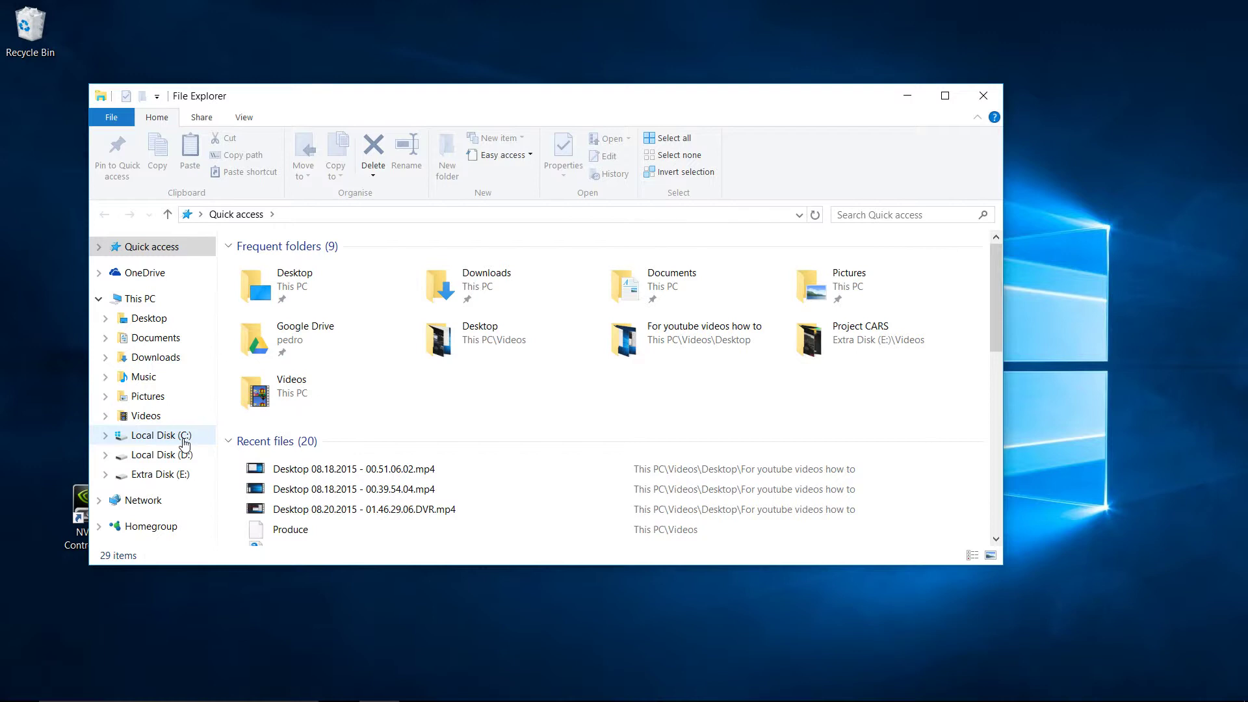
pyautogui.click(184, 441)
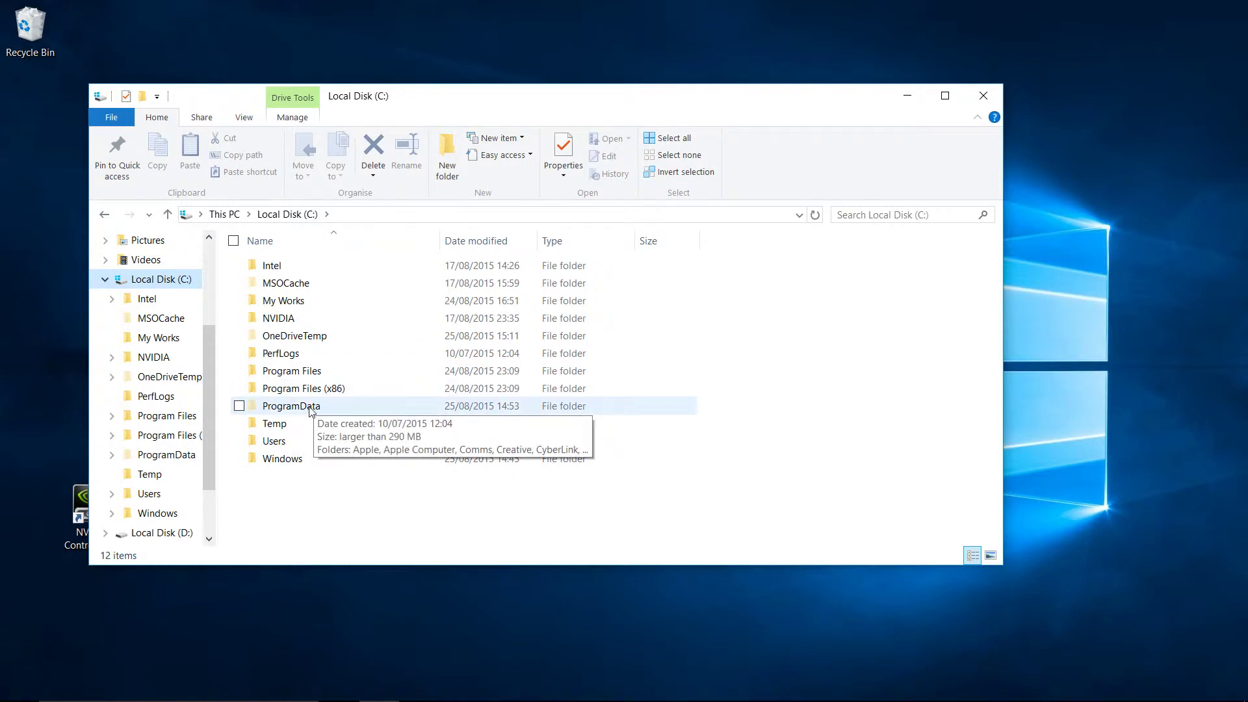
pyautogui.doubleClick(291, 406)
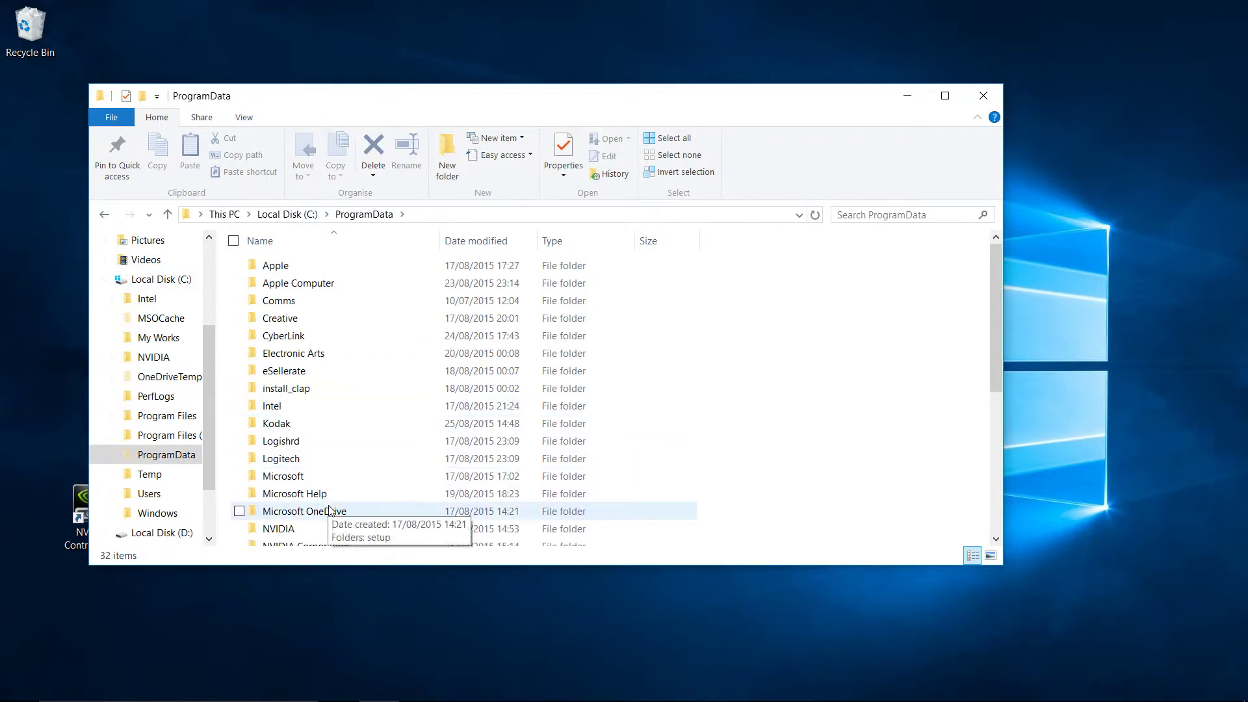
pyautogui.scroll(-4, 325, 479)
pyautogui.scroll(3, 306, 468)
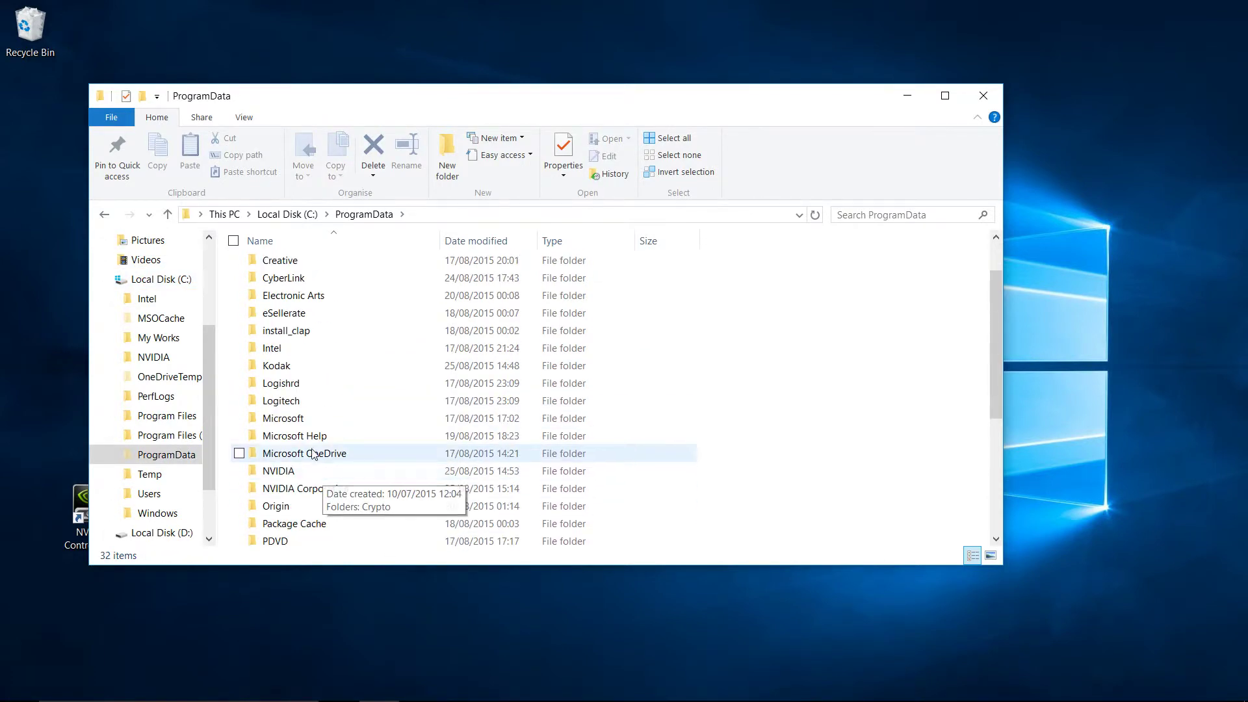
# Go through Microsoft > Windows > Start Menu into the Programs folder
pyautogui.doubleClick(312, 424)
pyautogui.scroll(-1, 312, 432)
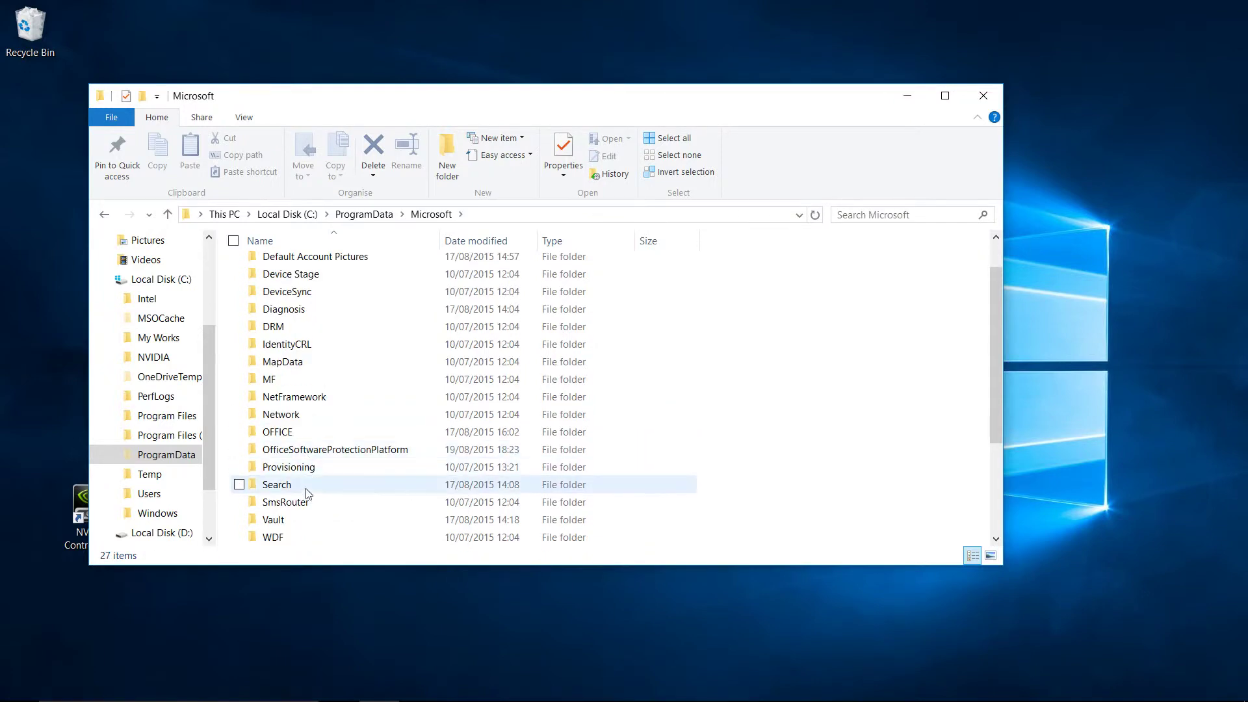
pyautogui.scroll(-3, 308, 499)
pyautogui.doubleClick(306, 414)
pyautogui.scroll(-1, 303, 415)
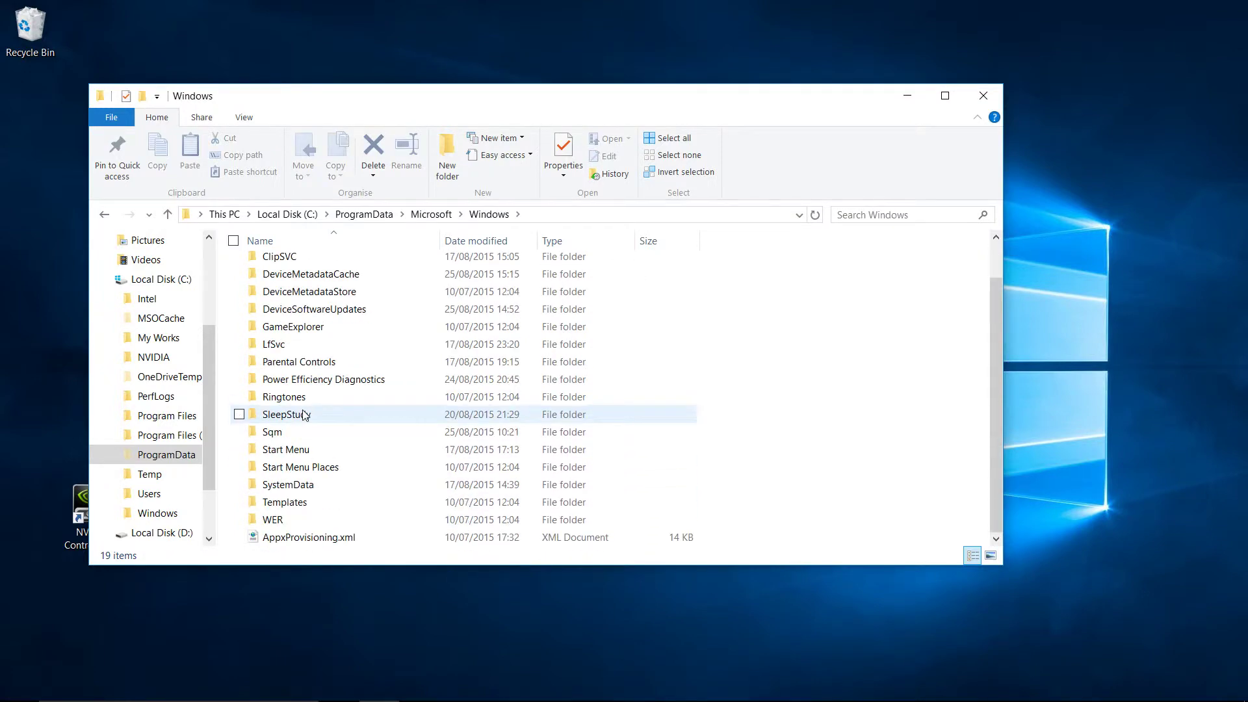
pyautogui.doubleClick(324, 448)
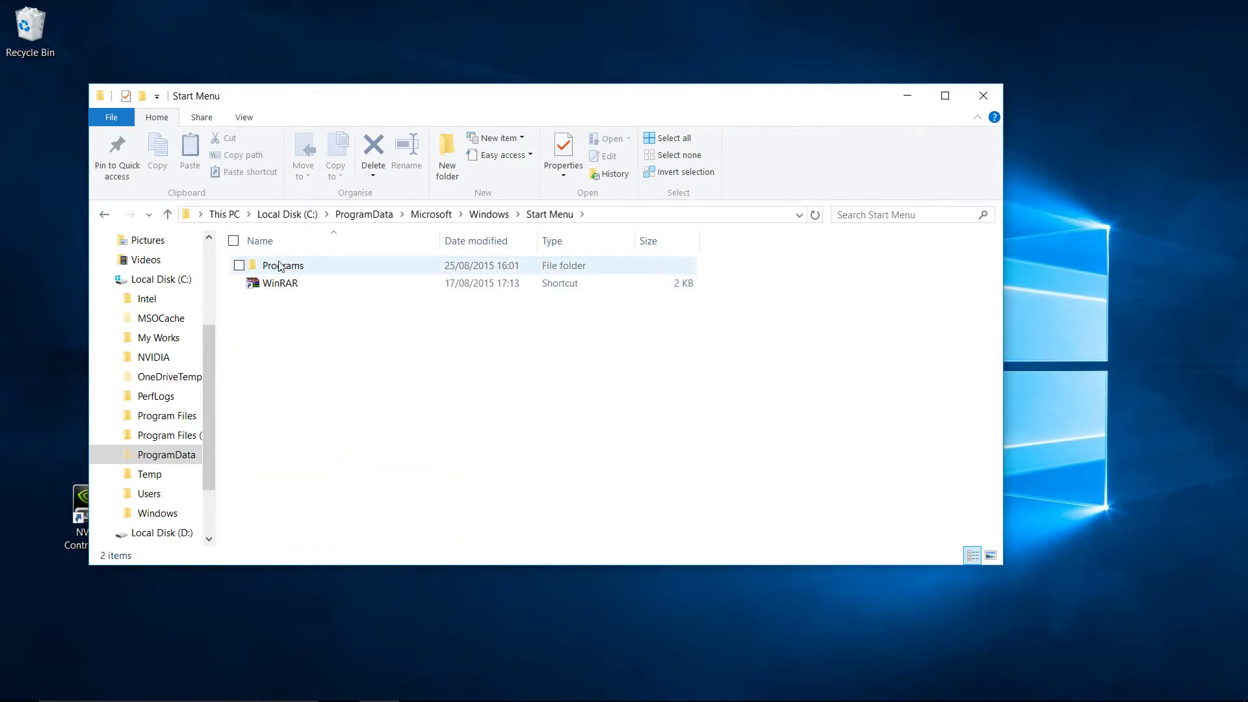
pyautogui.doubleClick(281, 266)
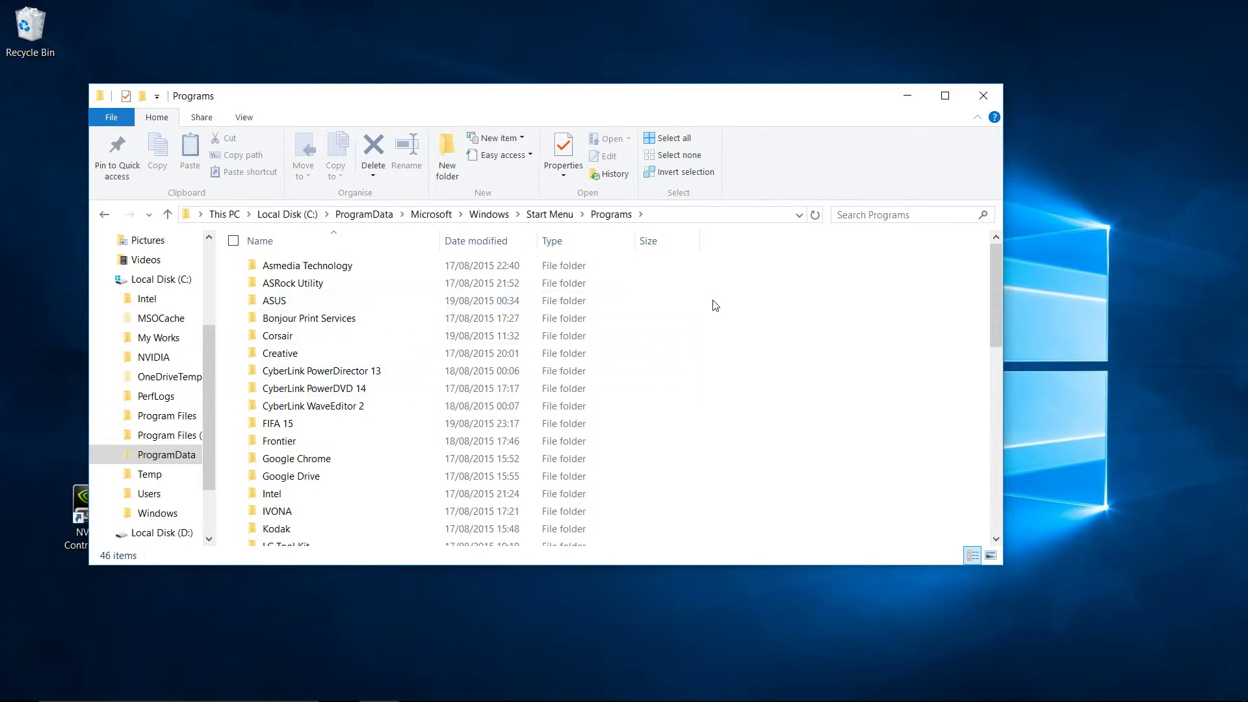
# Move the desktop NVIDIA Control Panel shortcut into Programs, granting administrator permission
pyautogui.moveTo(446, 99); pyautogui.dragTo(596, 98)
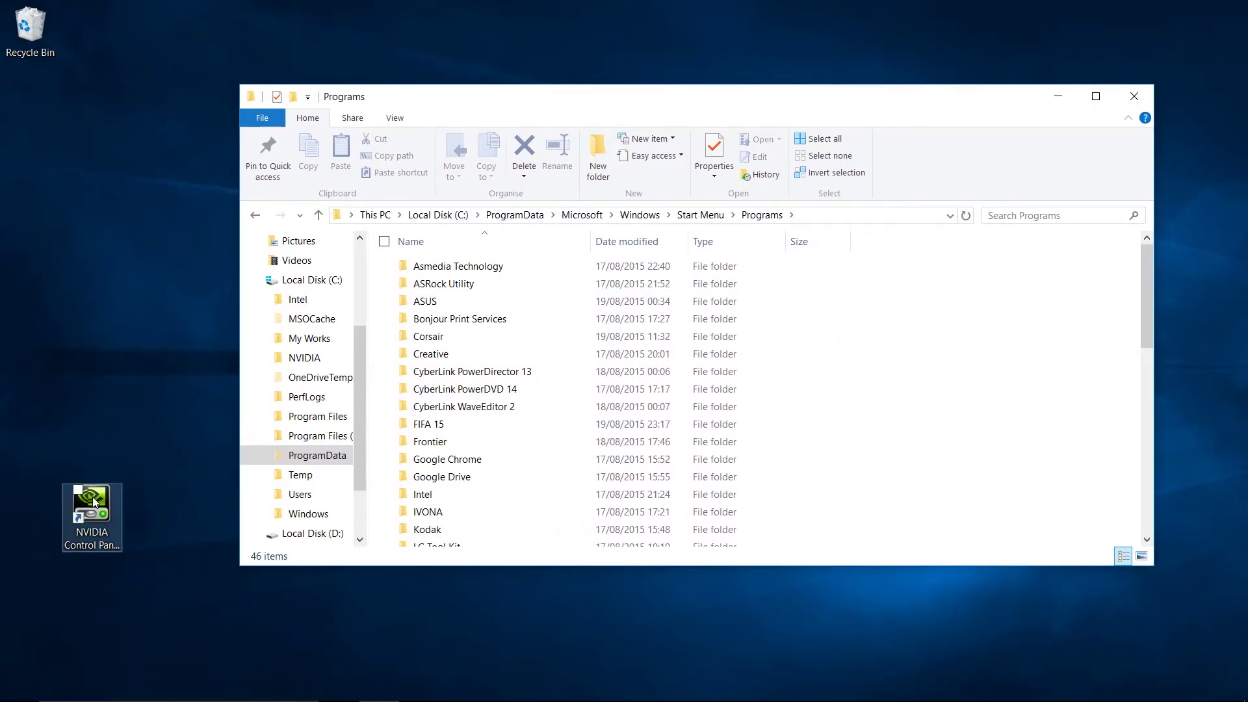
pyautogui.moveTo(92, 497); pyautogui.dragTo(989, 436)
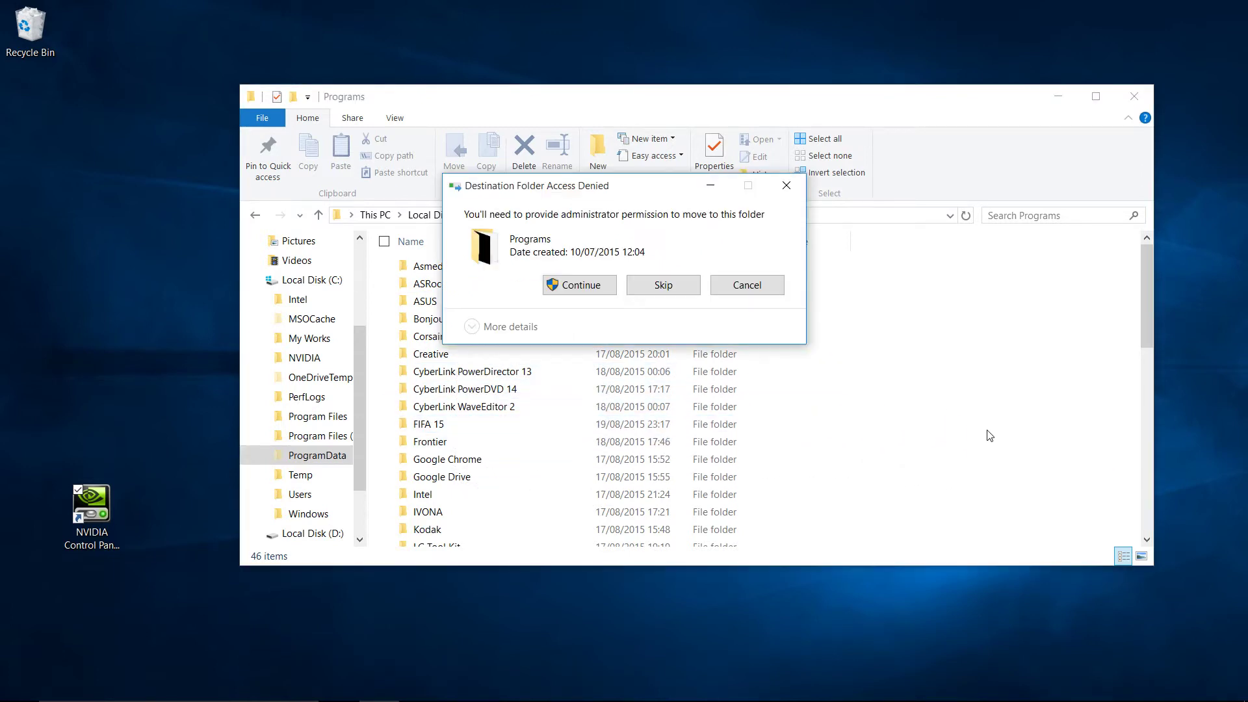
pyautogui.click(589, 289)
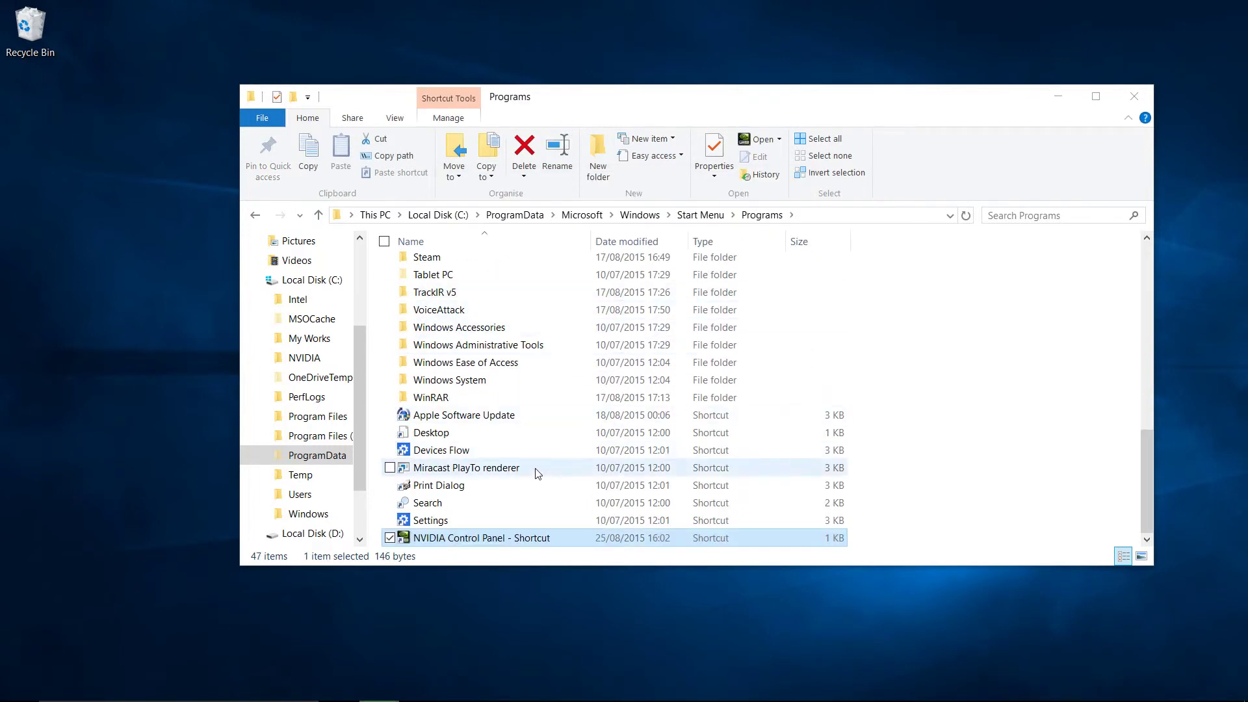
pyautogui.click(1136, 95)
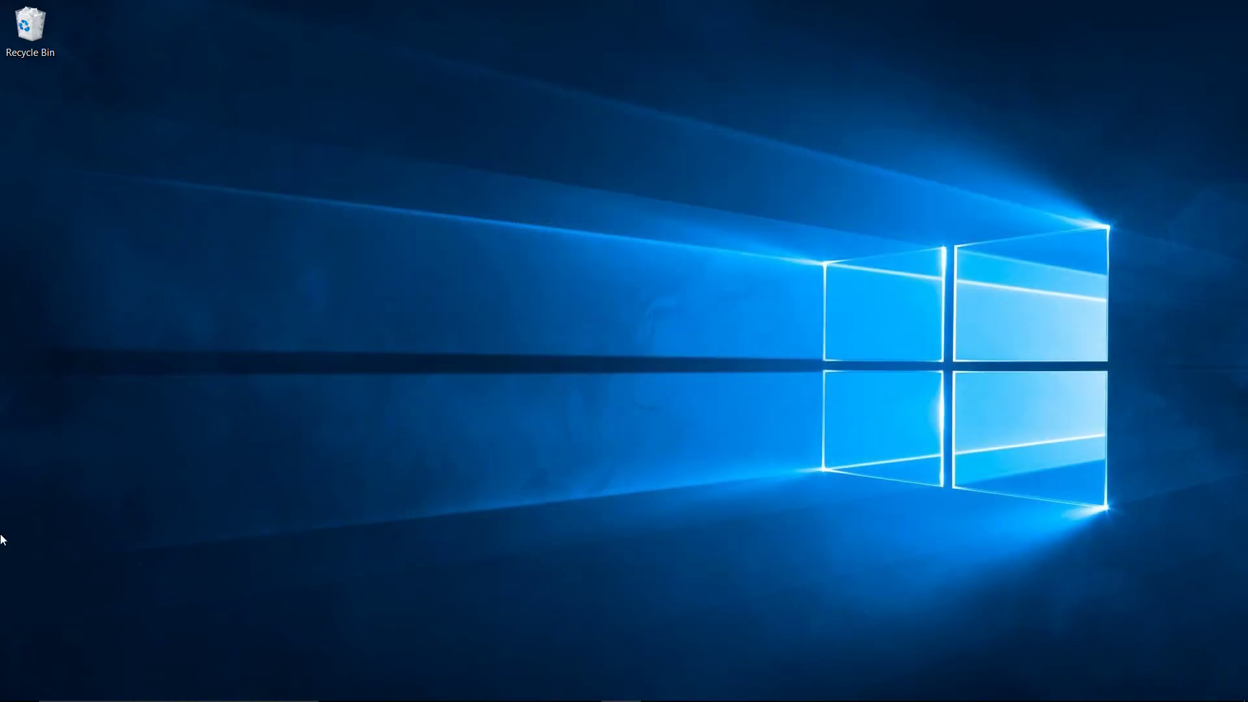
pyautogui.click(18, 686)
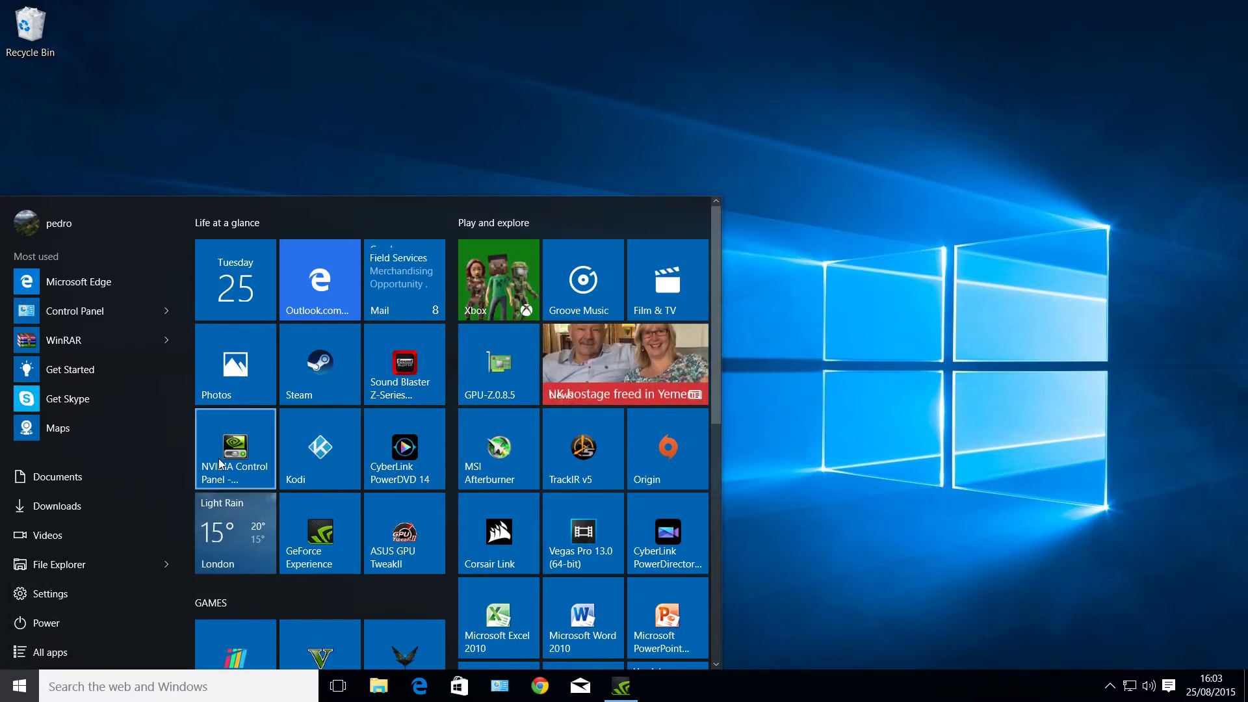
pyautogui.click(104, 651)
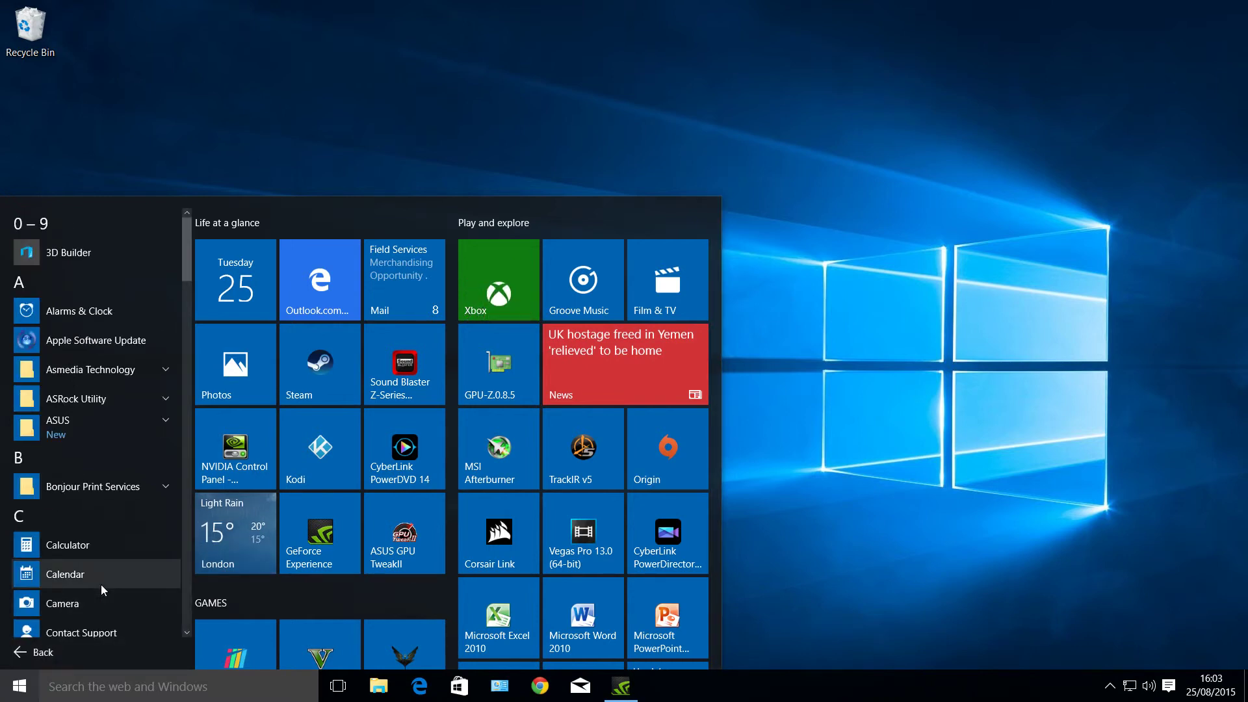
pyautogui.scroll(-10, 100, 583)
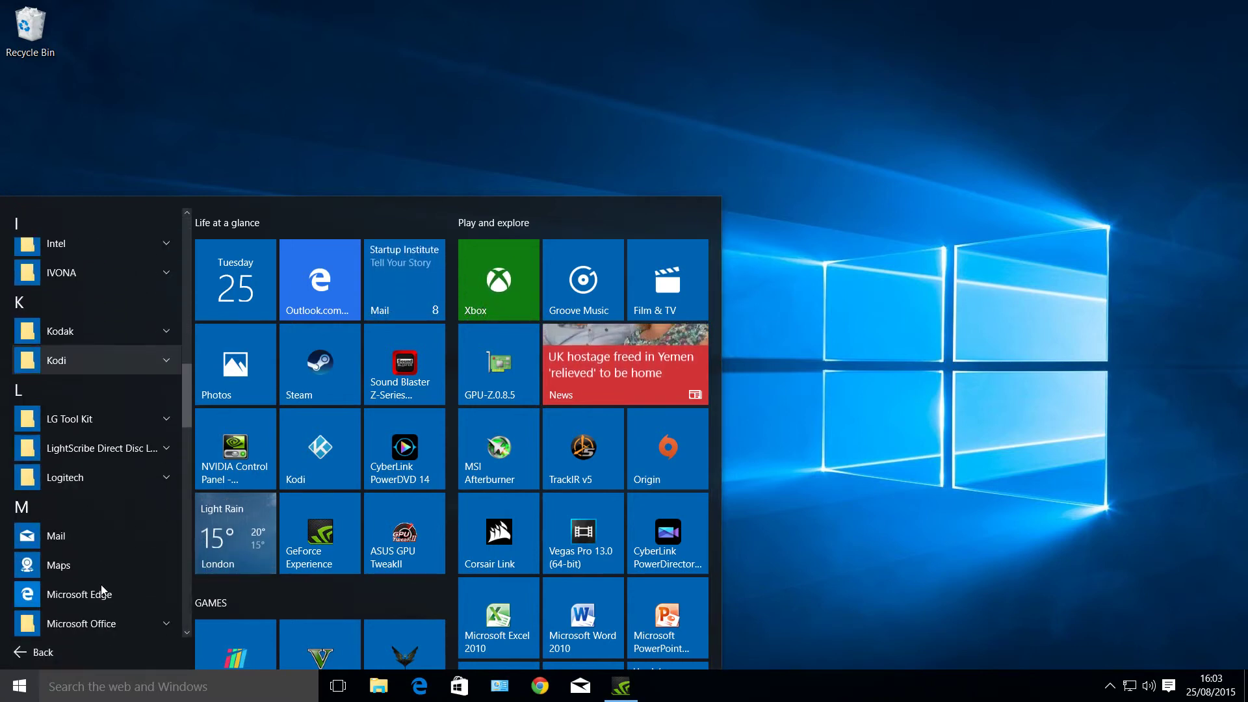
pyautogui.scroll(-6, 100, 583)
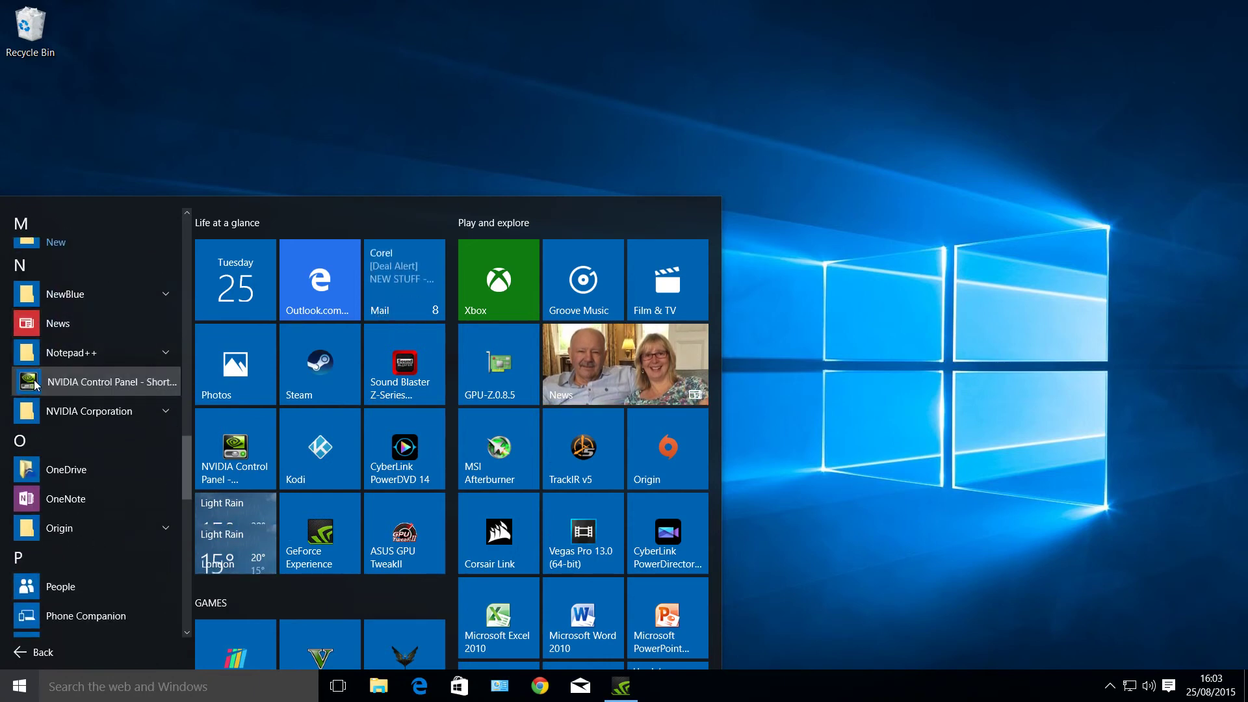
pyautogui.moveTo(36, 383)
pyautogui.mouseDown()
pyautogui.moveTo(360, 380)
pyautogui.moveTo(29, 389)
pyautogui.mouseUp()
pyautogui.click(848, 333)
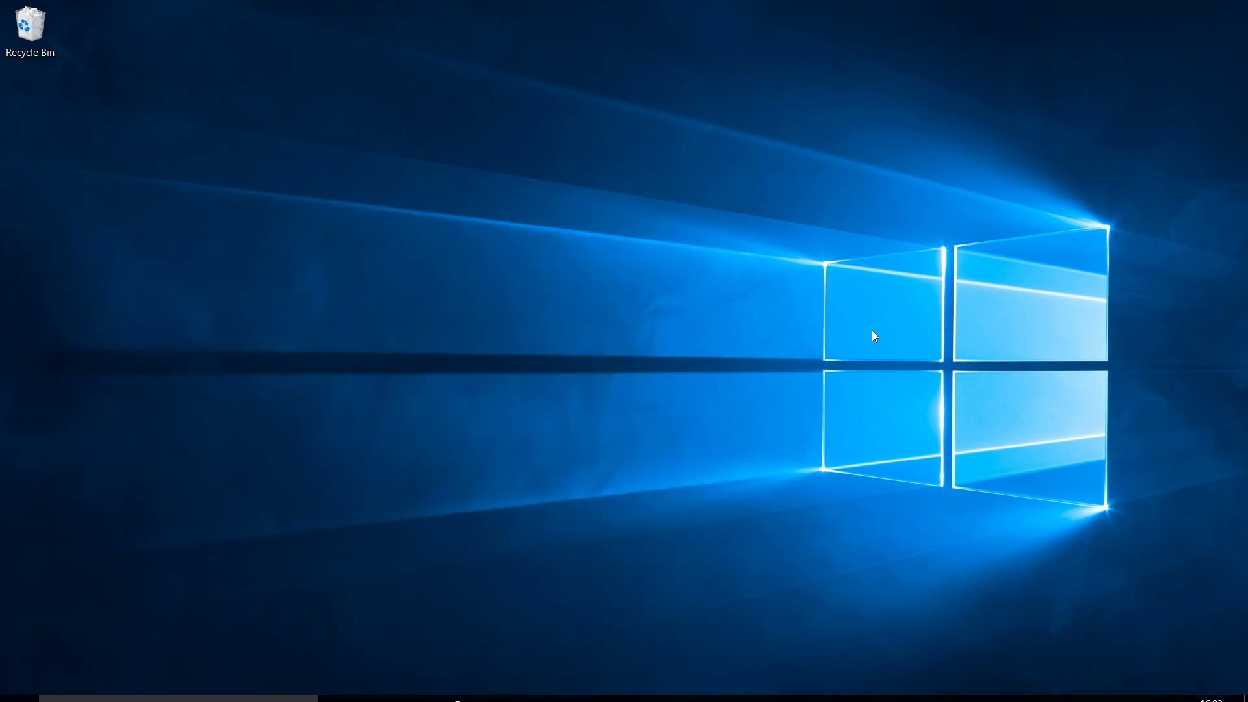